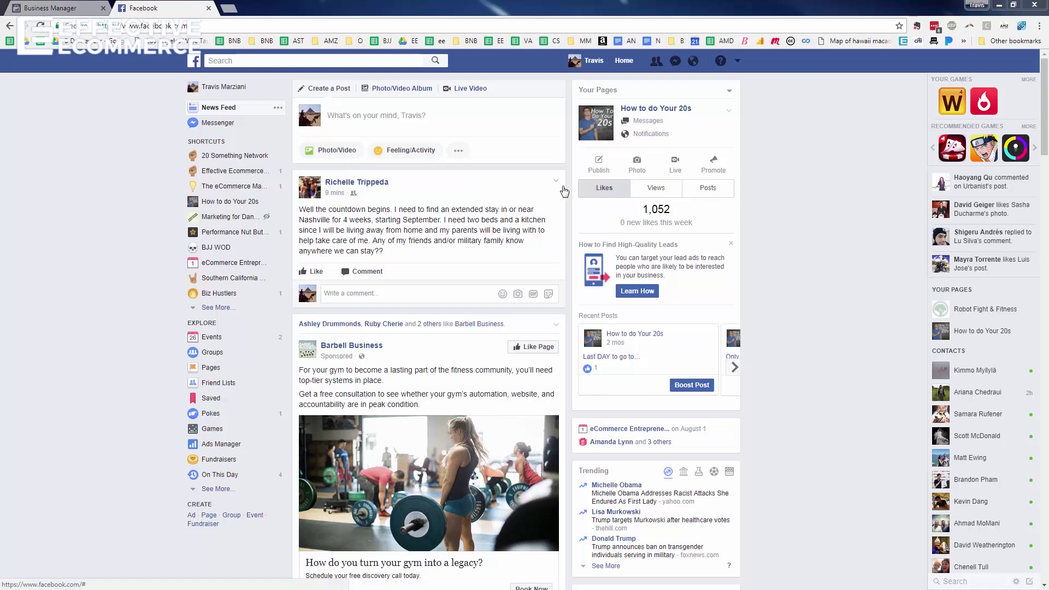
Step: Scroll through the feed and open the Barbell Business ad's options menu
{"action": "scroll", "coordinate": [781, 195], "scroll_direction": "down", "scroll_amount": 14}
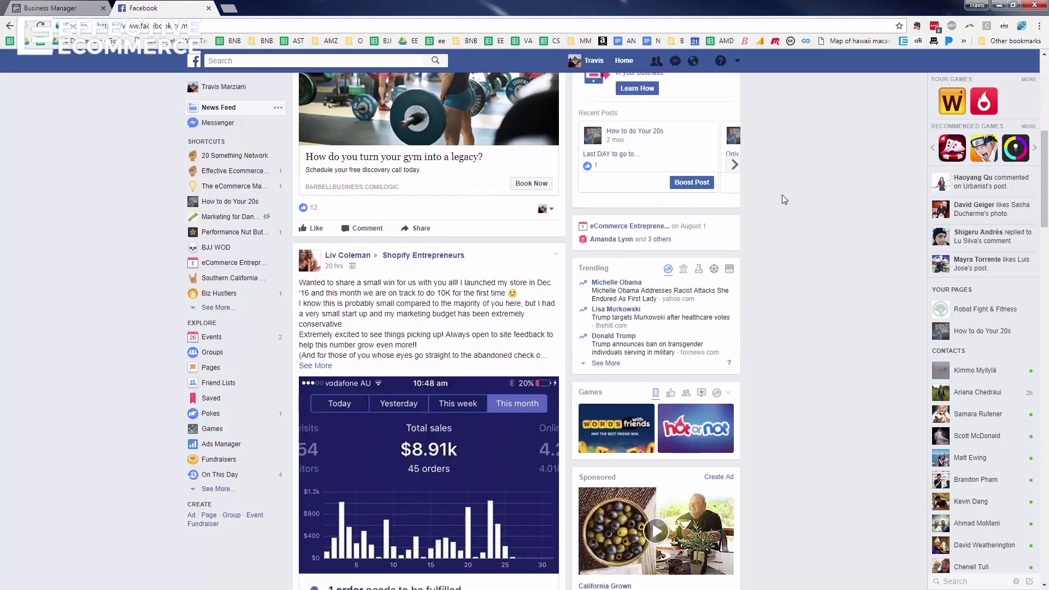
{"action": "scroll", "coordinate": [781, 195], "scroll_direction": "down", "scroll_amount": 12}
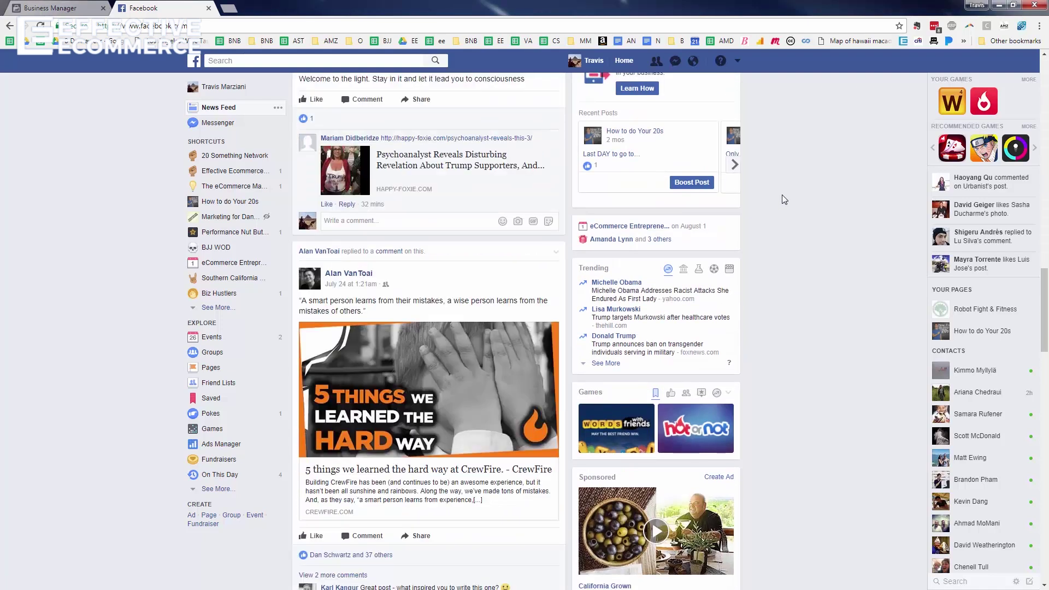
{"action": "scroll", "coordinate": [781, 199], "scroll_direction": "down", "scroll_amount": 7}
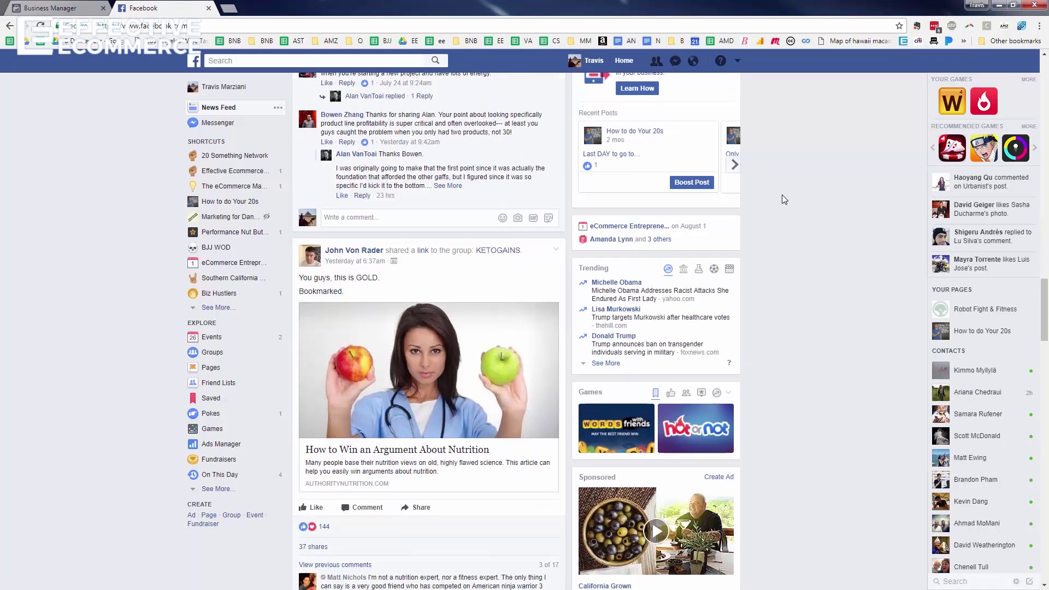
{"action": "scroll", "coordinate": [782, 199], "scroll_direction": "down", "scroll_amount": 12}
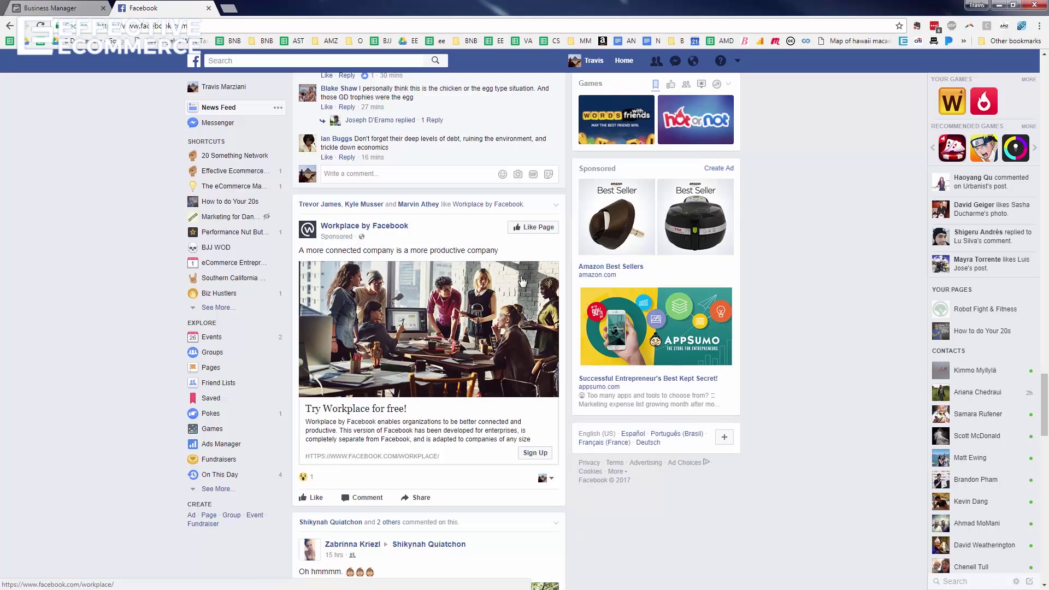
{"action": "scroll", "coordinate": [496, 270], "scroll_direction": "up", "scroll_amount": 8}
{"action": "scroll", "coordinate": [496, 270], "scroll_direction": "up", "scroll_amount": 2}
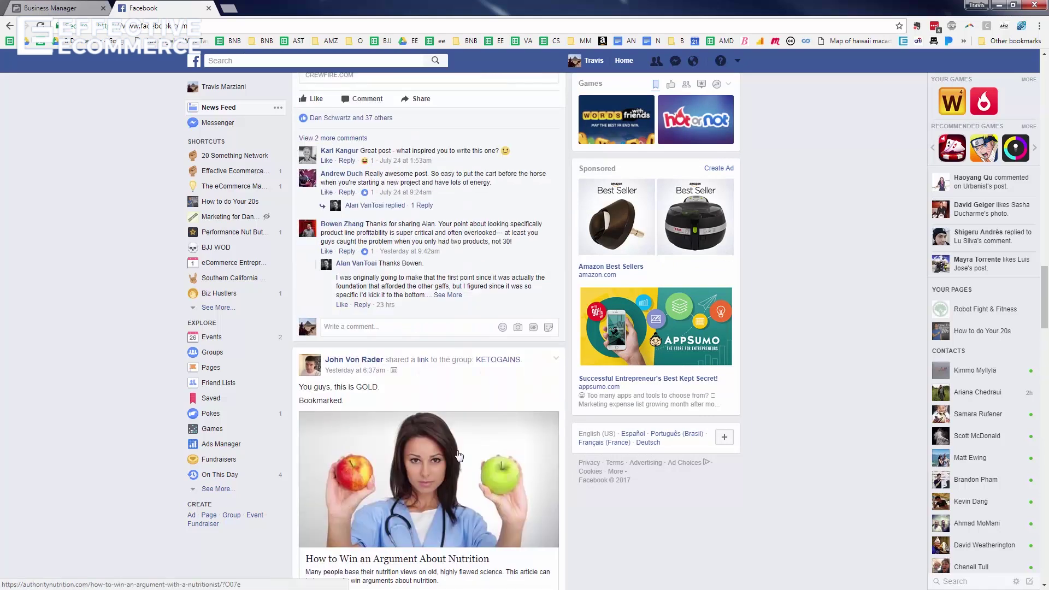
{"action": "scroll", "coordinate": [459, 456], "scroll_direction": "up", "scroll_amount": 15}
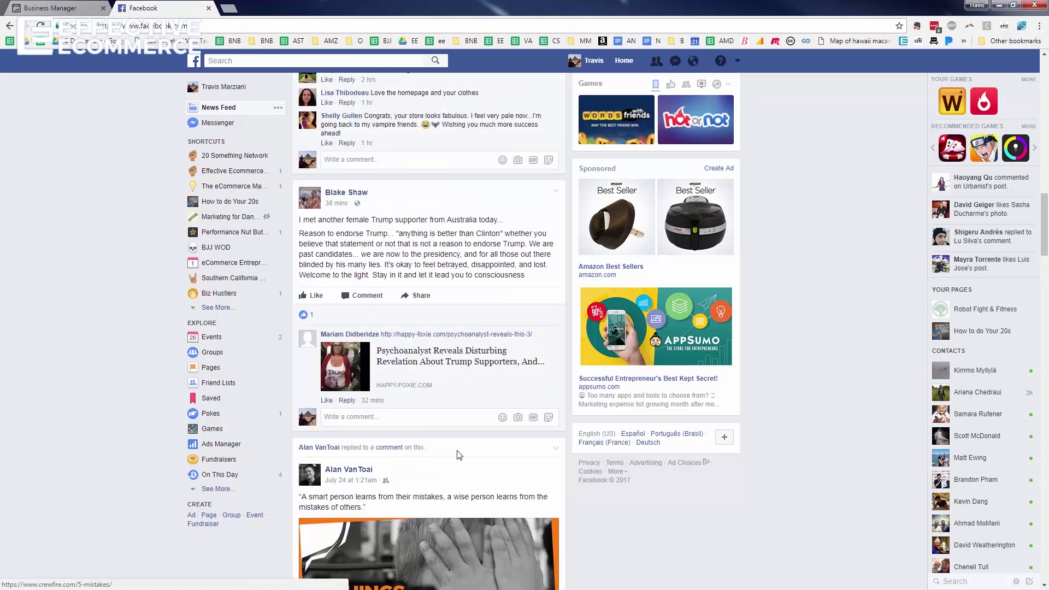
{"action": "scroll", "coordinate": [459, 456], "scroll_direction": "up", "scroll_amount": 12}
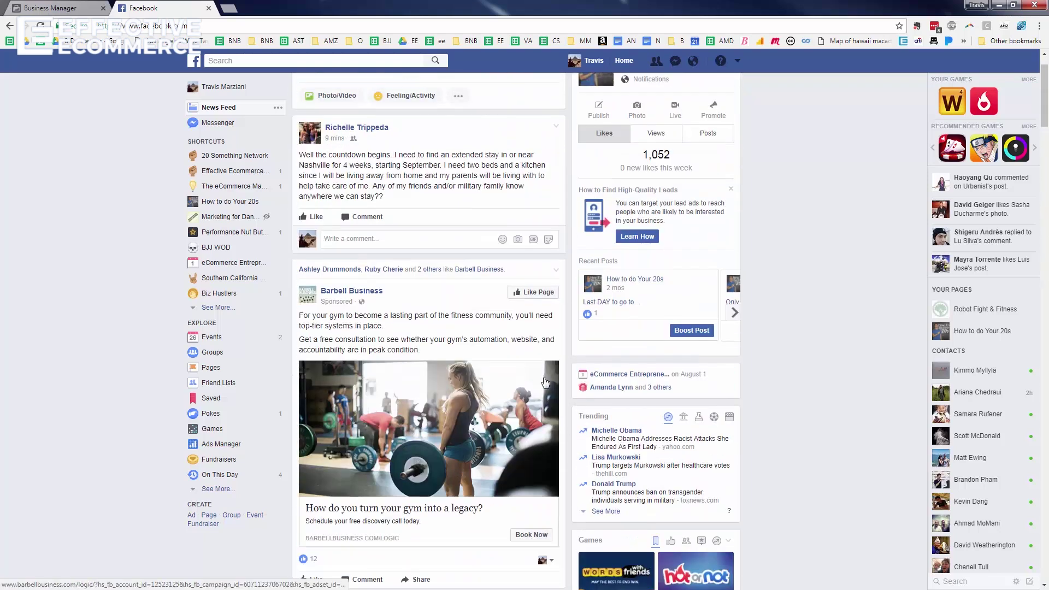
{"action": "left_click", "coordinate": [555, 271]}
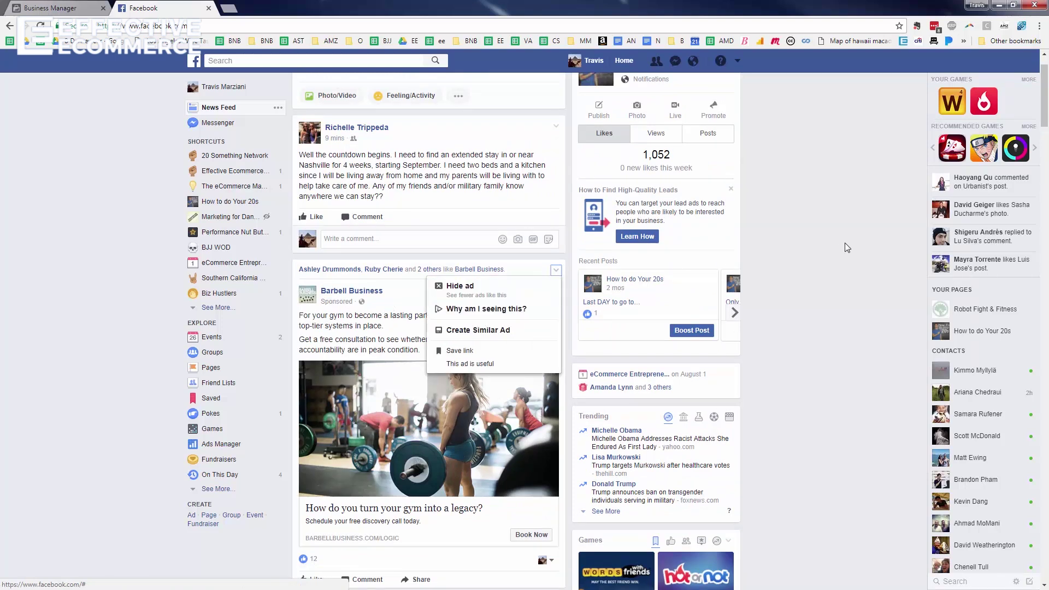
{"action": "left_click", "coordinate": [556, 270]}
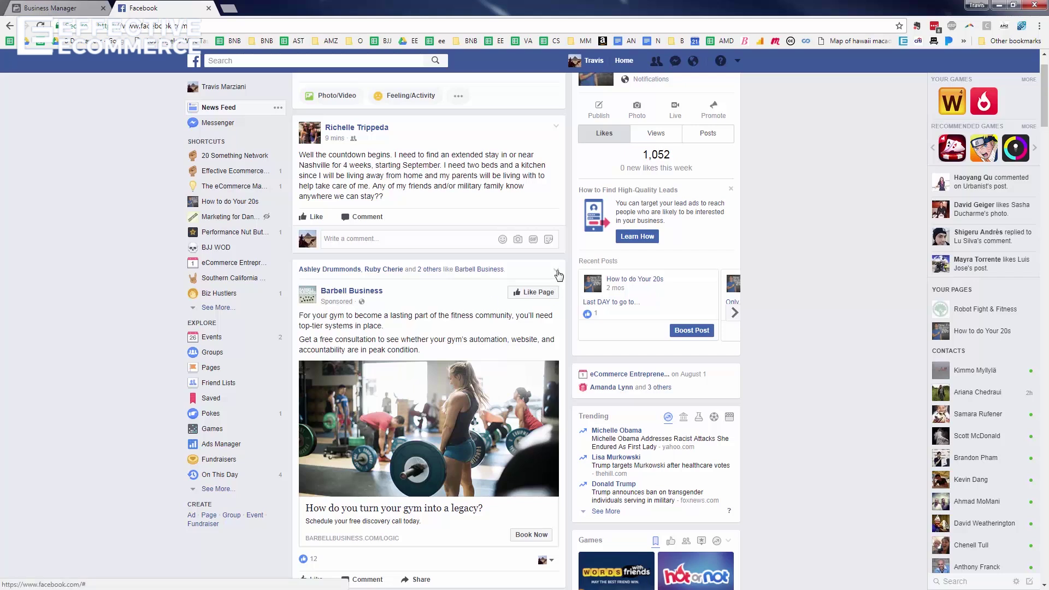
{"action": "left_click", "coordinate": [556, 272]}
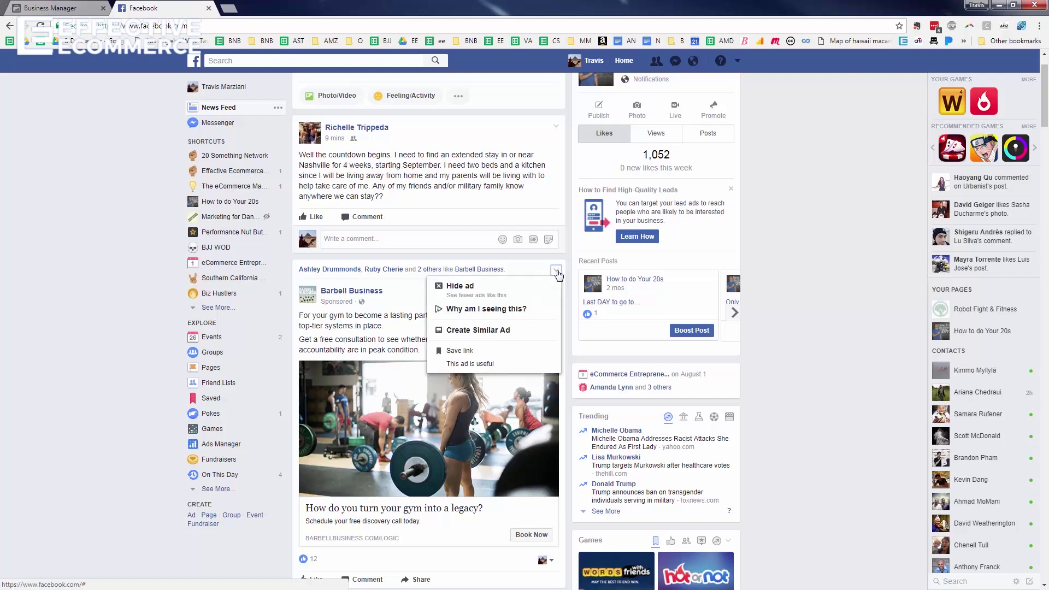
Step: View why the Barbell Business ad is shown, noting its website-visitors targeting, then close it
{"action": "left_click", "coordinate": [493, 315]}
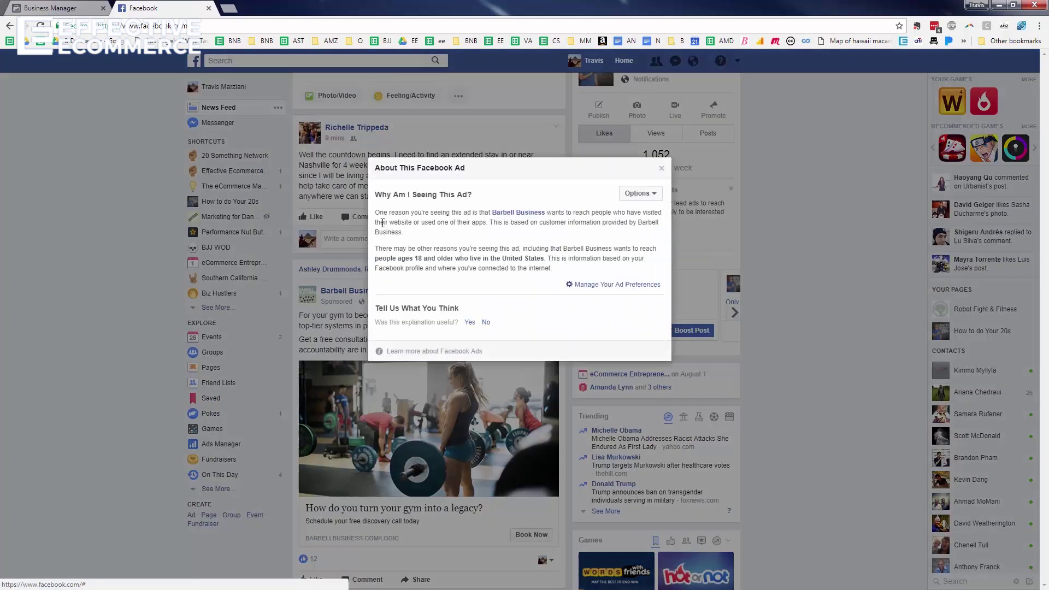
{"action": "left_click_drag", "start_coordinate": [383, 211], "coordinate": [485, 238]}
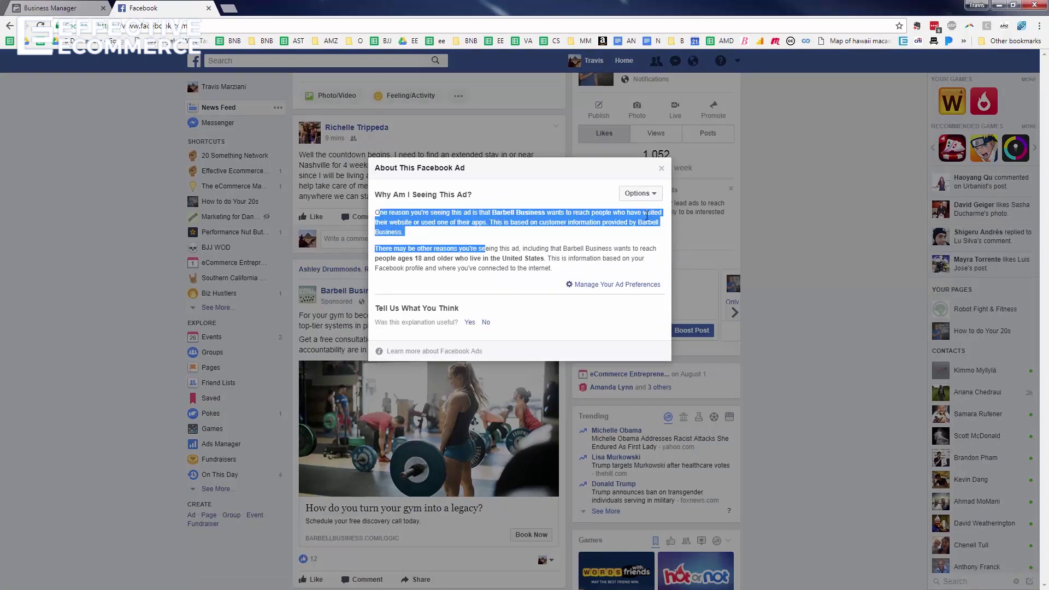
{"action": "left_click", "coordinate": [600, 212]}
{"action": "left_click_drag", "start_coordinate": [576, 212], "coordinate": [661, 212]}
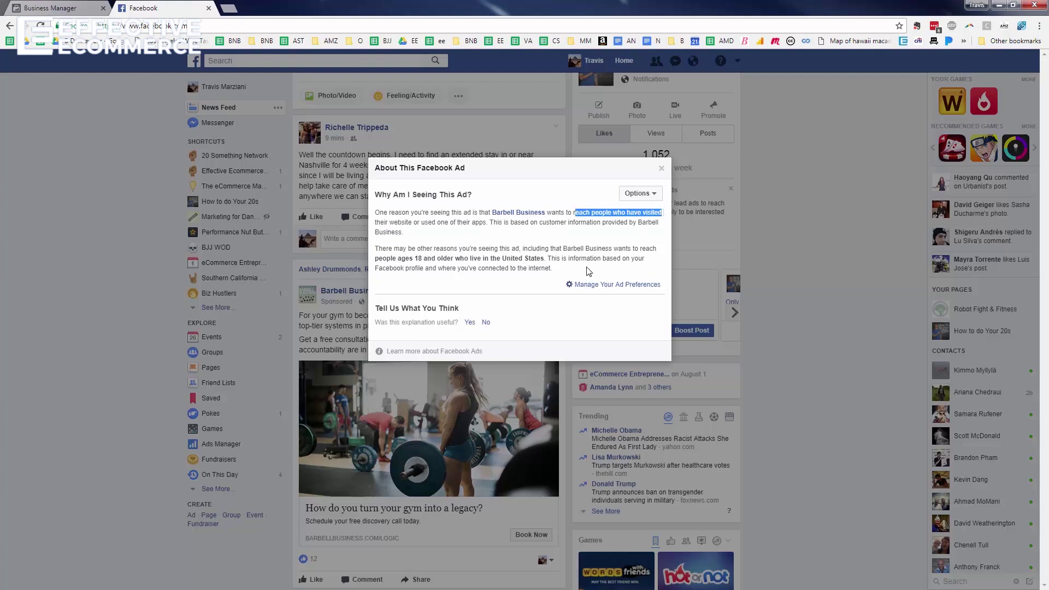
{"action": "left_click", "coordinate": [761, 252]}
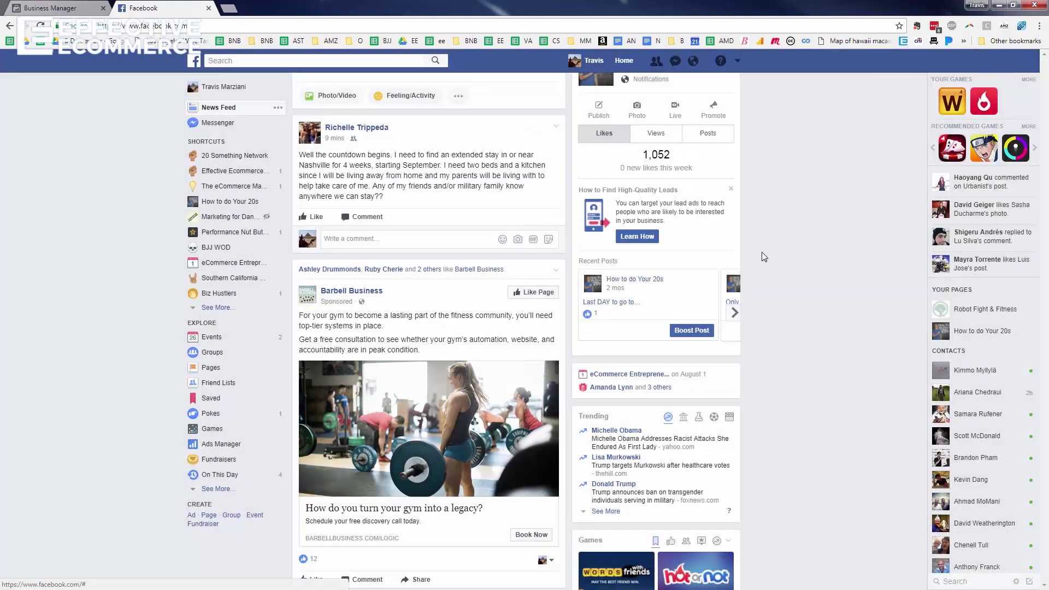
Step: Check why the Workplace by Facebook ad is shown (people aged 21 and older), then close it
{"action": "scroll", "coordinate": [426, 296], "scroll_direction": "down", "scroll_amount": 4}
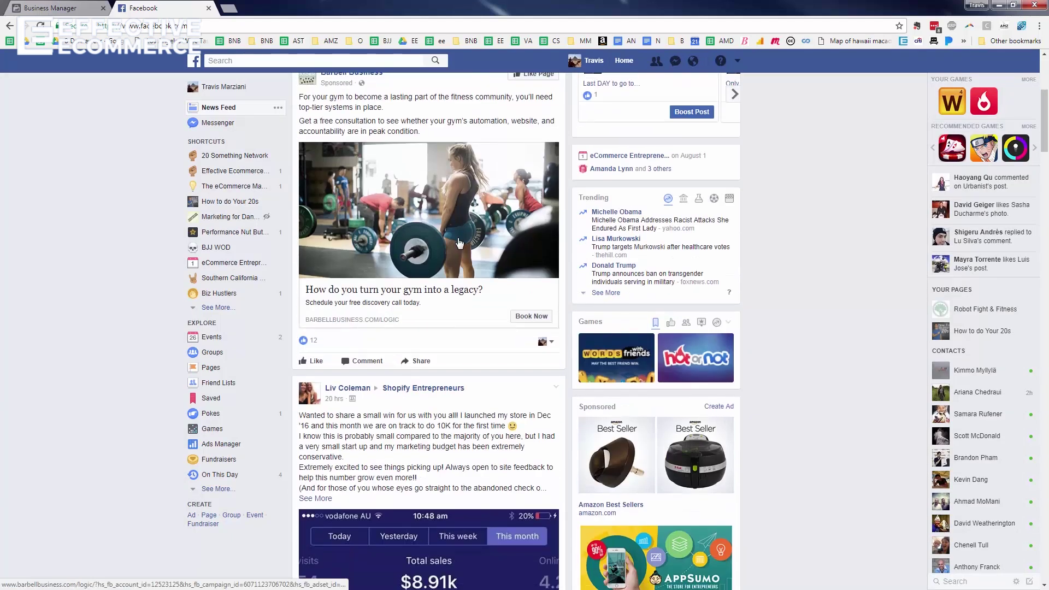
{"action": "scroll", "coordinate": [535, 181], "scroll_direction": "up", "scroll_amount": 2}
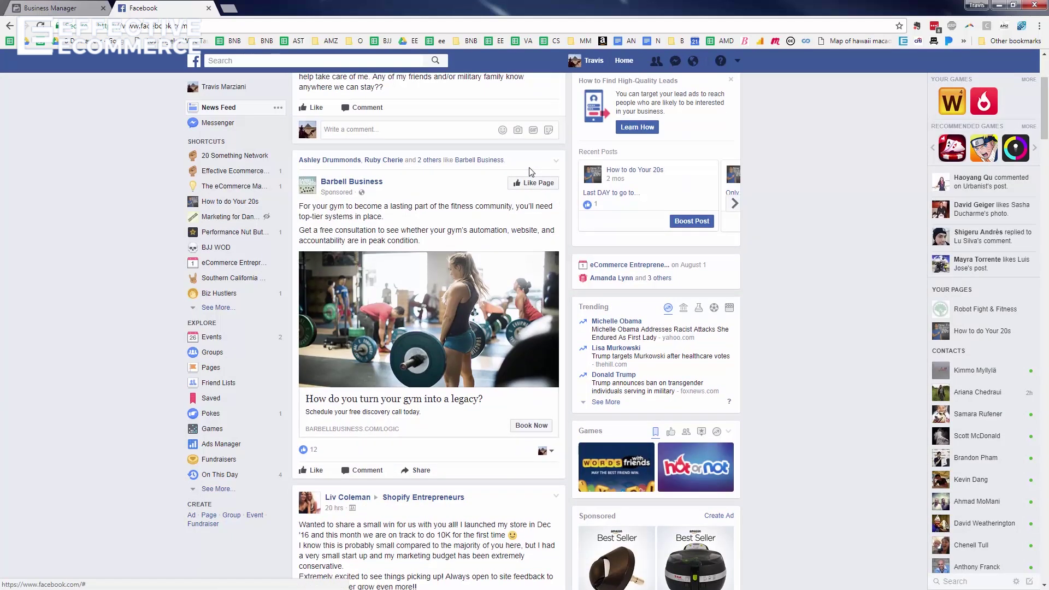
{"action": "scroll", "coordinate": [472, 232], "scroll_direction": "down", "scroll_amount": 10}
{"action": "scroll", "coordinate": [482, 186], "scroll_direction": "down", "scroll_amount": 15}
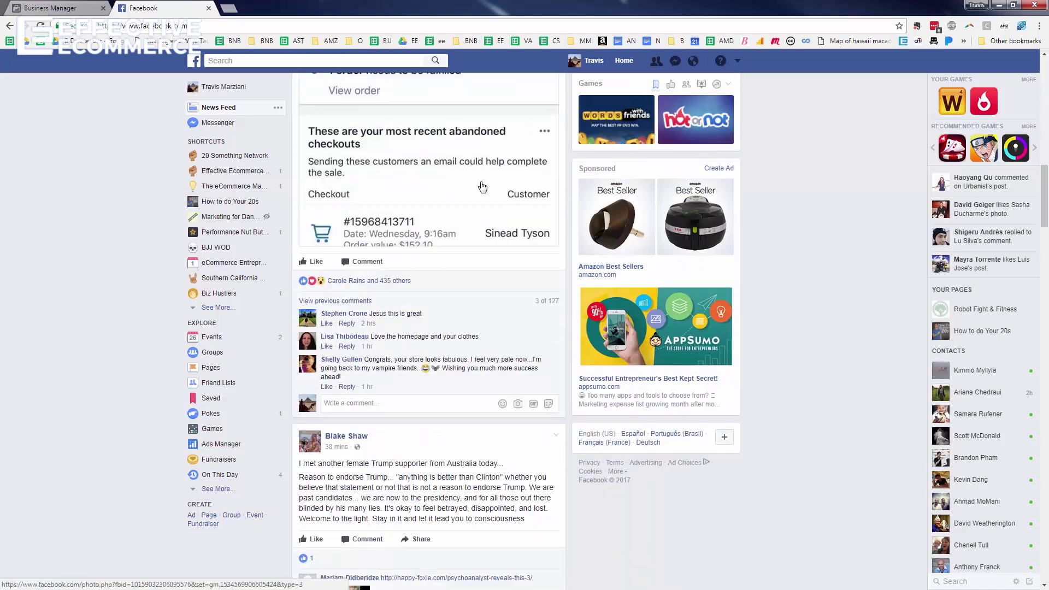
{"action": "scroll", "coordinate": [482, 186], "scroll_direction": "down", "scroll_amount": 15}
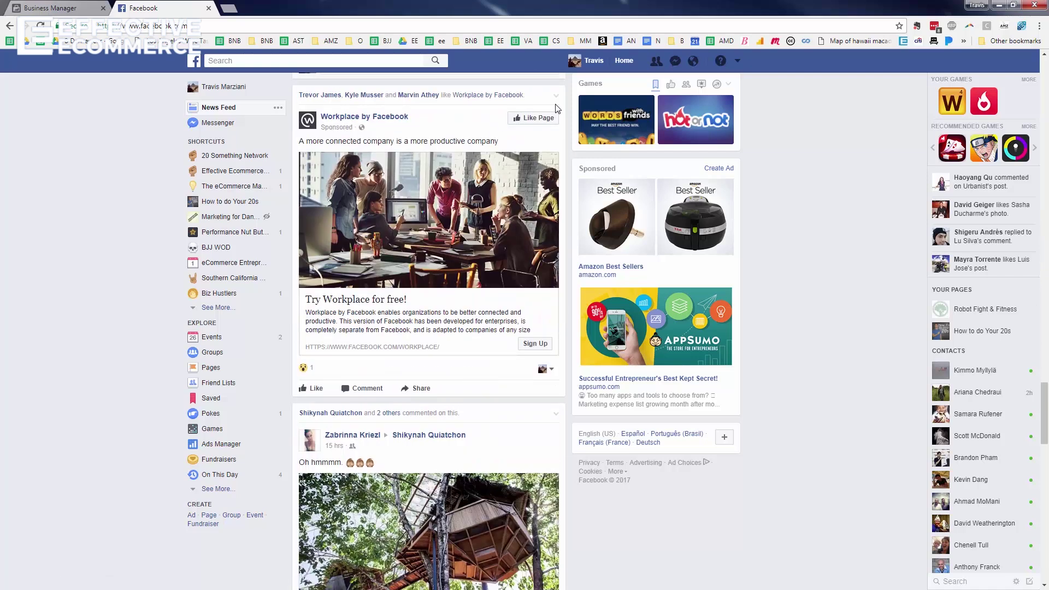
{"action": "left_click", "coordinate": [555, 95]}
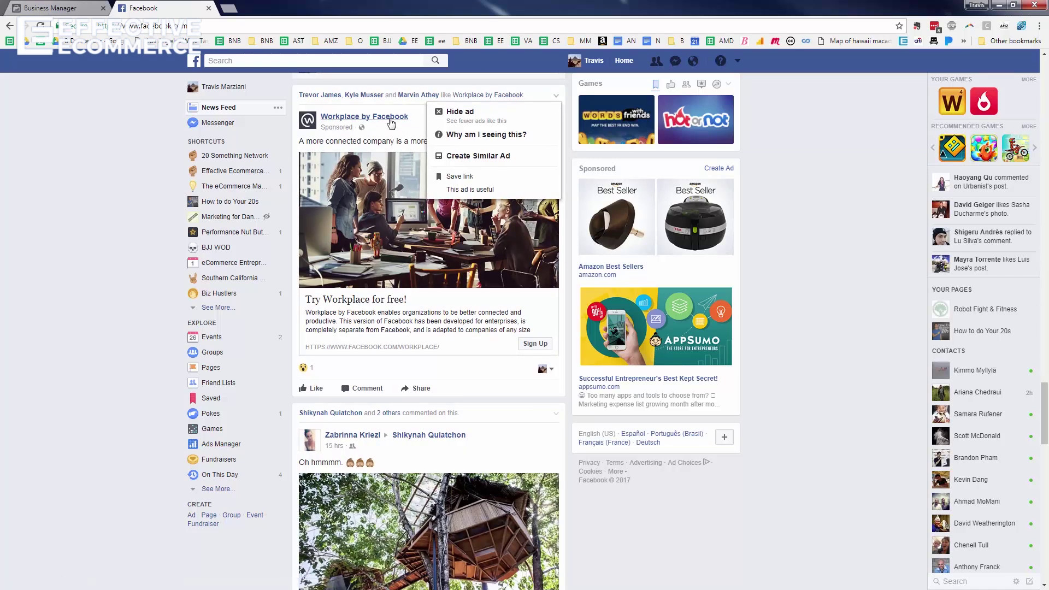
{"action": "left_click", "coordinate": [781, 129]}
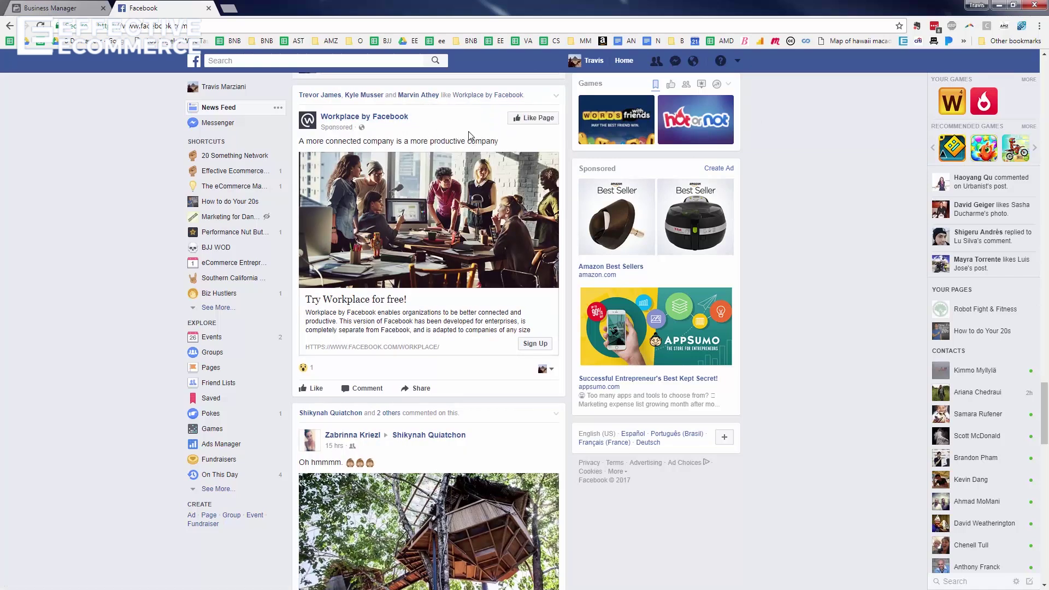
{"action": "left_click", "coordinate": [558, 96]}
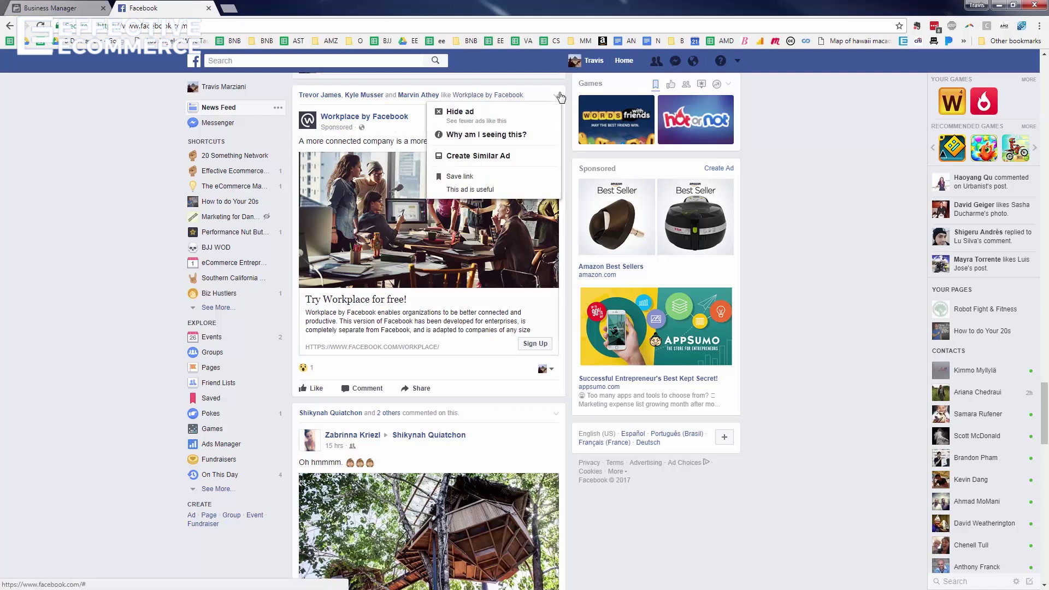
{"action": "left_click", "coordinate": [517, 135]}
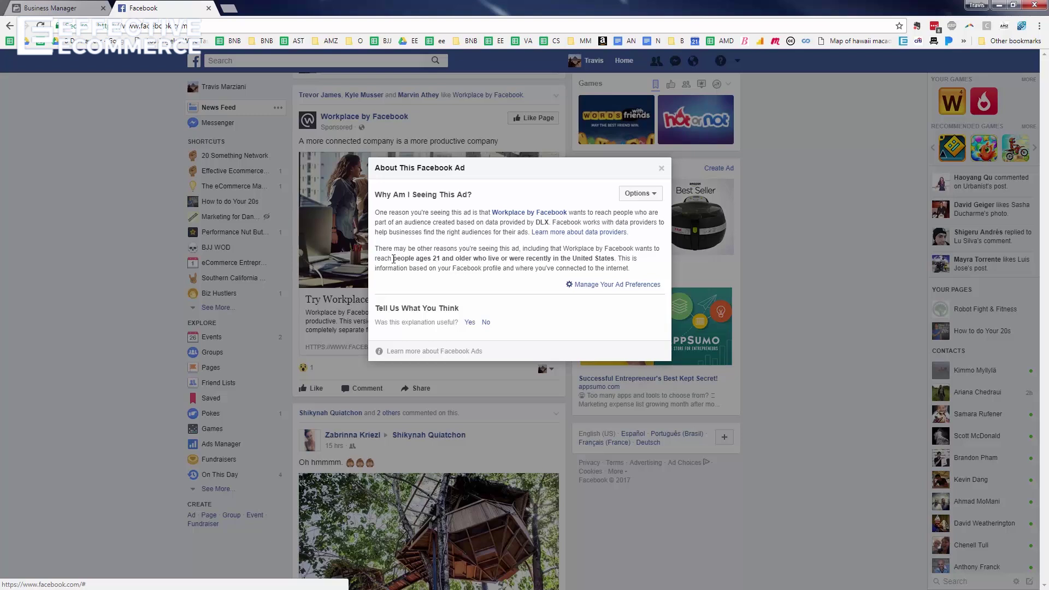
{"action": "left_click_drag", "start_coordinate": [393, 259], "coordinate": [474, 262]}
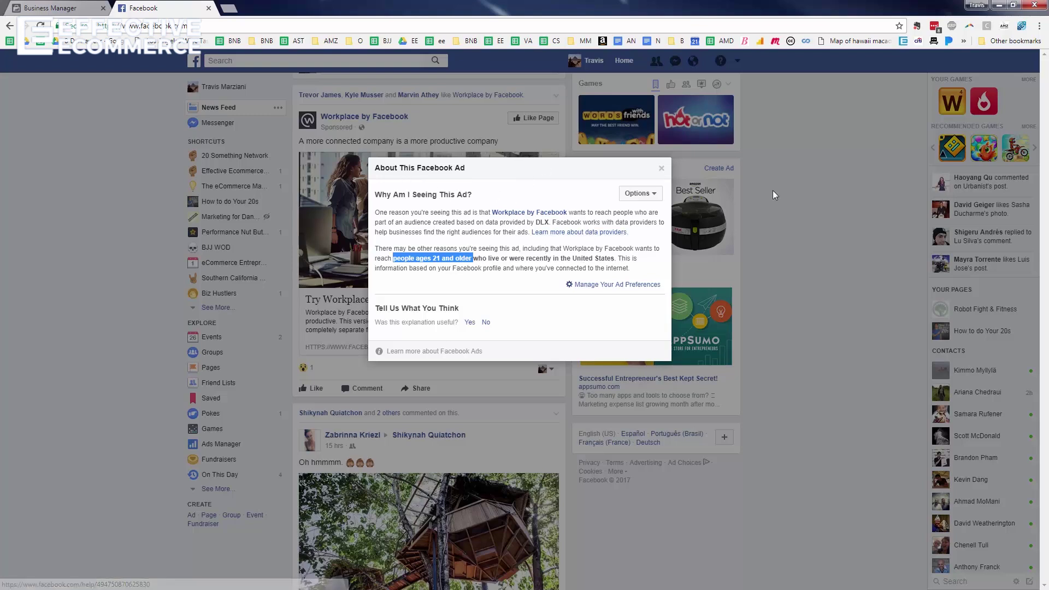
{"action": "left_click", "coordinate": [660, 169]}
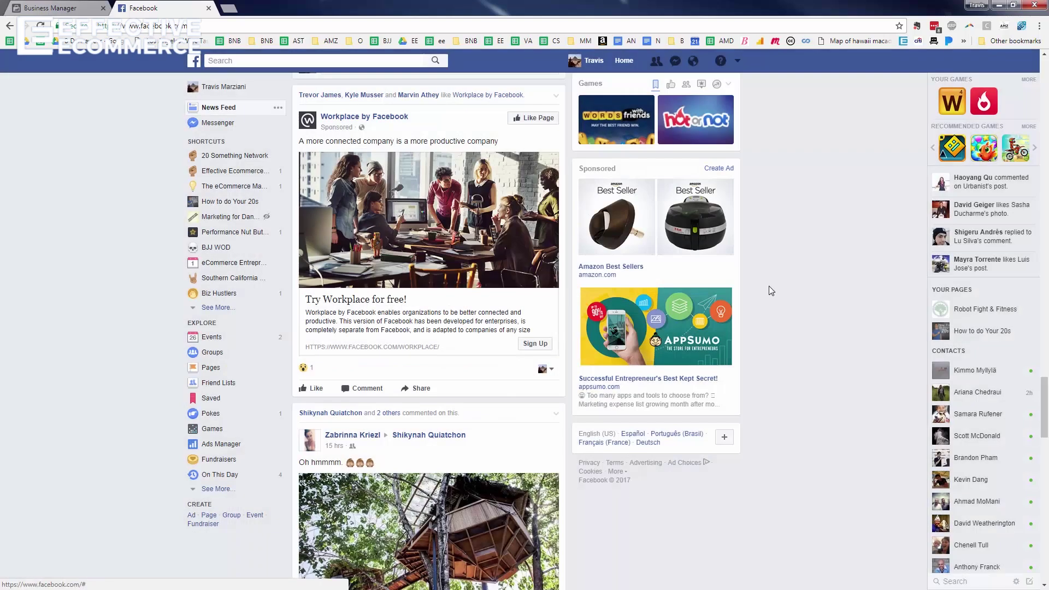
Step: Scroll down to the Thinkific sponsored post and bring up 'Why am I seeing this?'
{"action": "scroll", "coordinate": [524, 339], "scroll_direction": "down", "scroll_amount": 1}
{"action": "scroll", "coordinate": [524, 339], "scroll_direction": "down", "scroll_amount": 15}
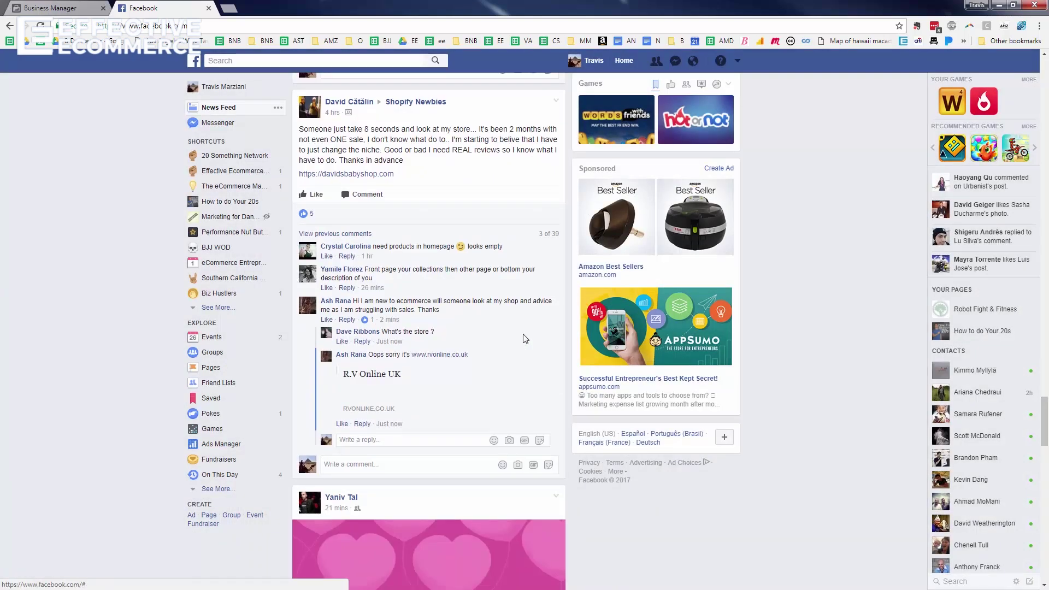
{"action": "scroll", "coordinate": [523, 338], "scroll_direction": "down", "scroll_amount": 8}
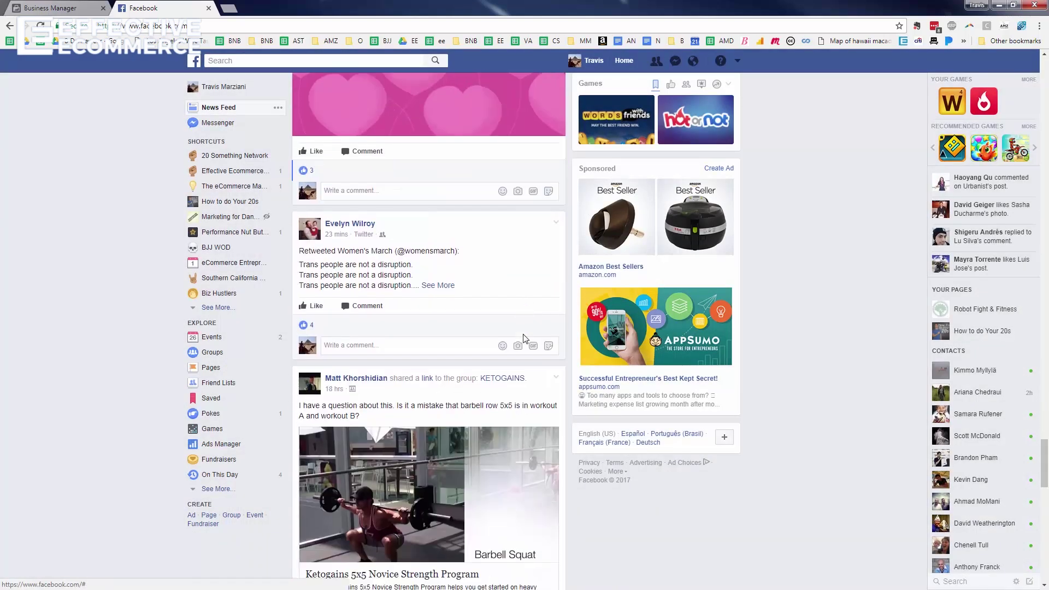
{"action": "scroll", "coordinate": [523, 336], "scroll_direction": "down", "scroll_amount": 11}
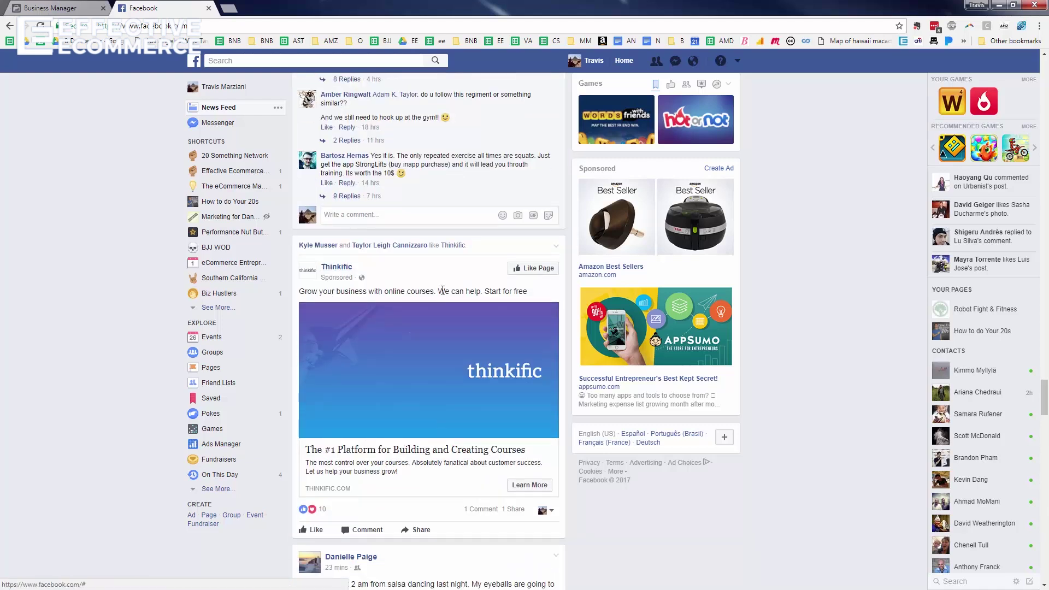
{"action": "triple_click", "coordinate": [442, 291]}
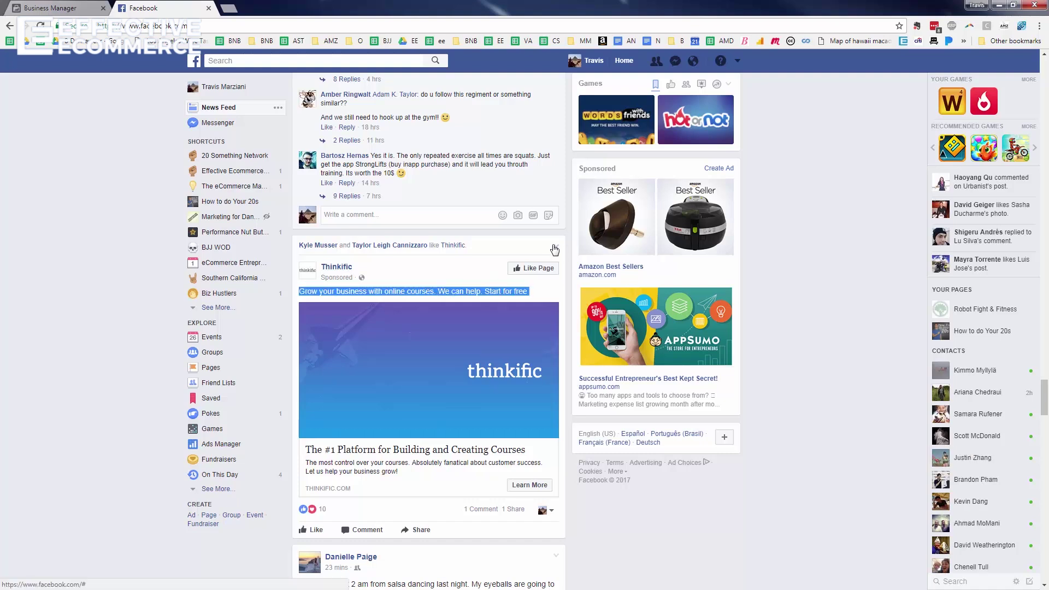
{"action": "left_click", "coordinate": [554, 247]}
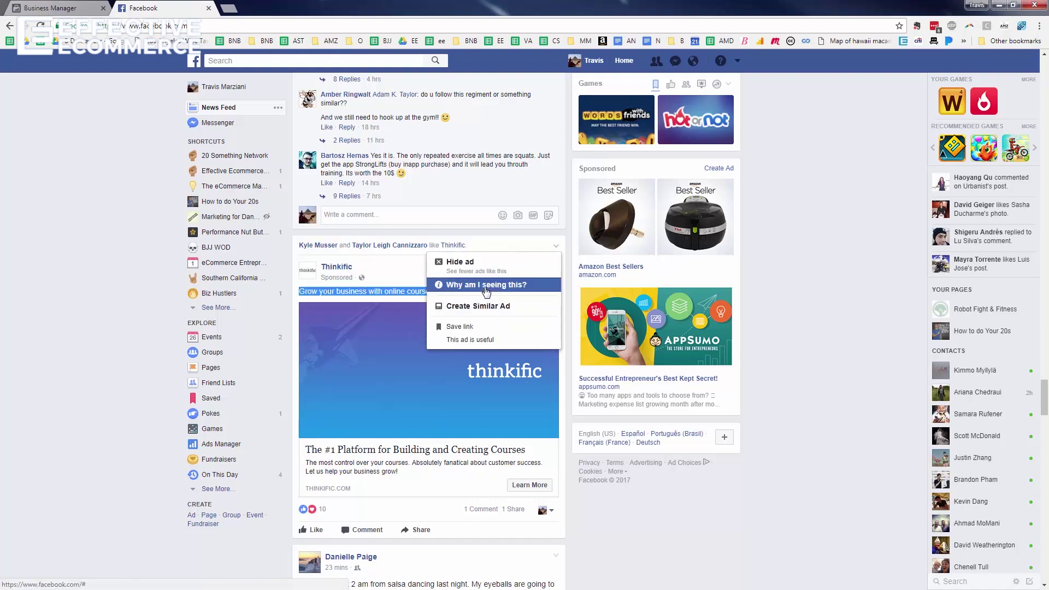
{"action": "left_click", "coordinate": [486, 290]}
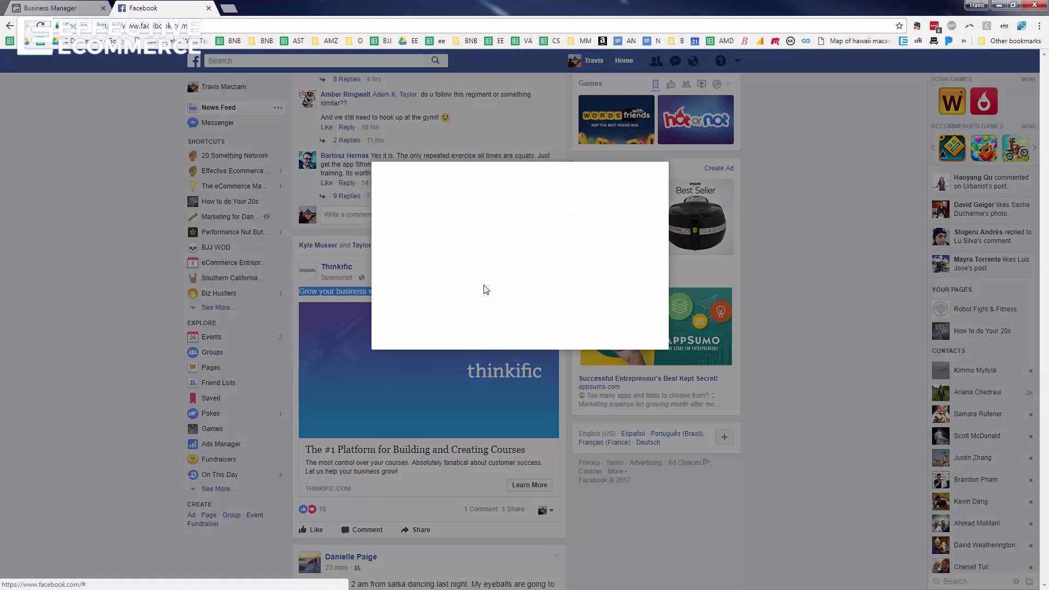
Step: Read the reasons (similar to customers, ages 25–54), close the explanation and keep scrolling
{"action": "left_click_drag", "start_coordinate": [400, 214], "coordinate": [548, 230]}
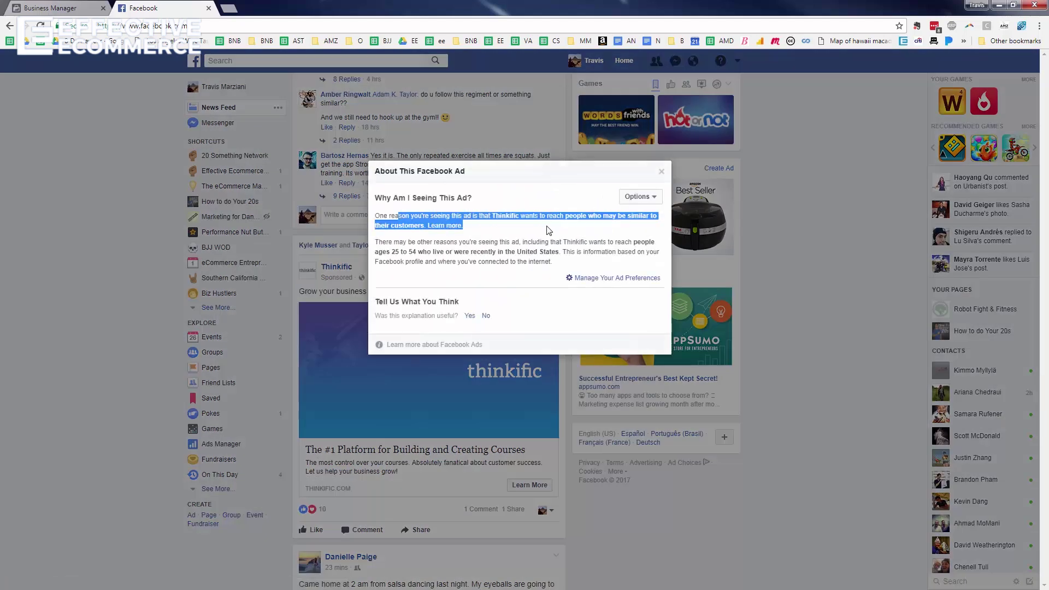
{"action": "left_click", "coordinate": [626, 214]}
{"action": "left_click_drag", "start_coordinate": [633, 219], "coordinate": [599, 223]}
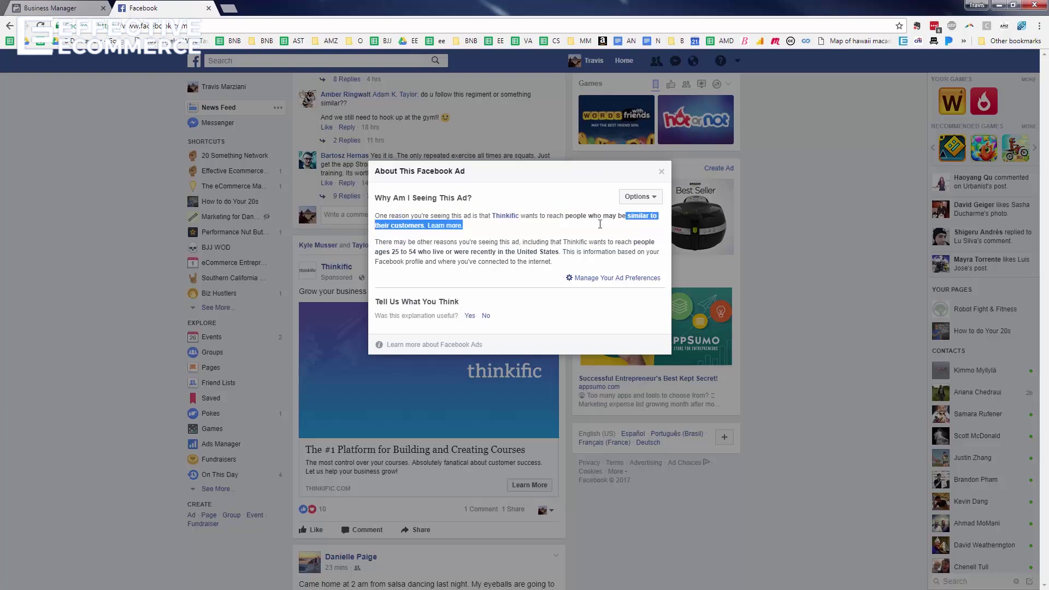
{"action": "left_click", "coordinate": [601, 227]}
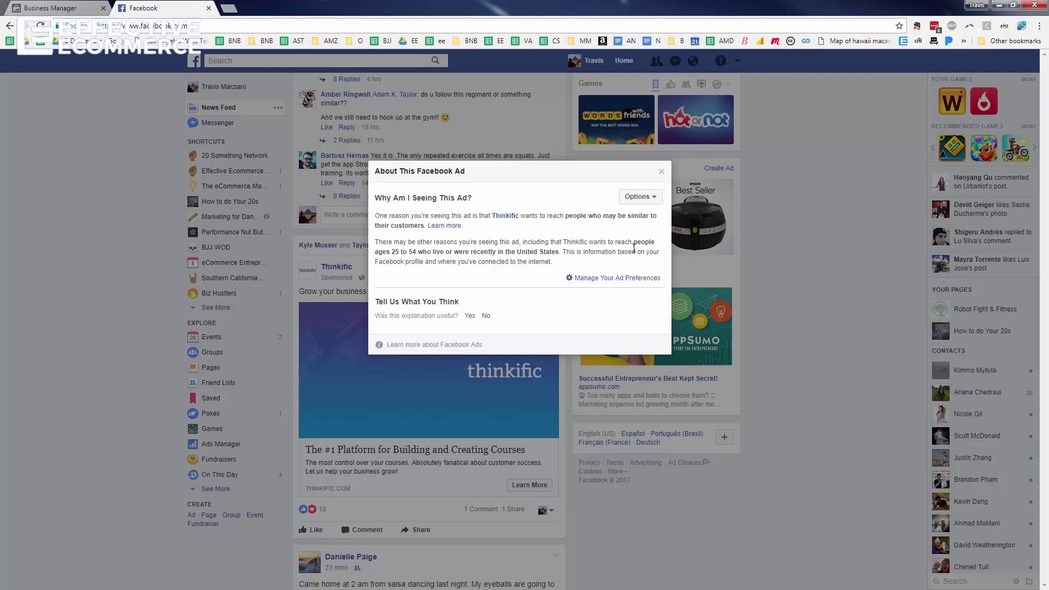
{"action": "left_click_drag", "start_coordinate": [377, 252], "coordinate": [493, 253]}
{"action": "left_click", "coordinate": [806, 262]}
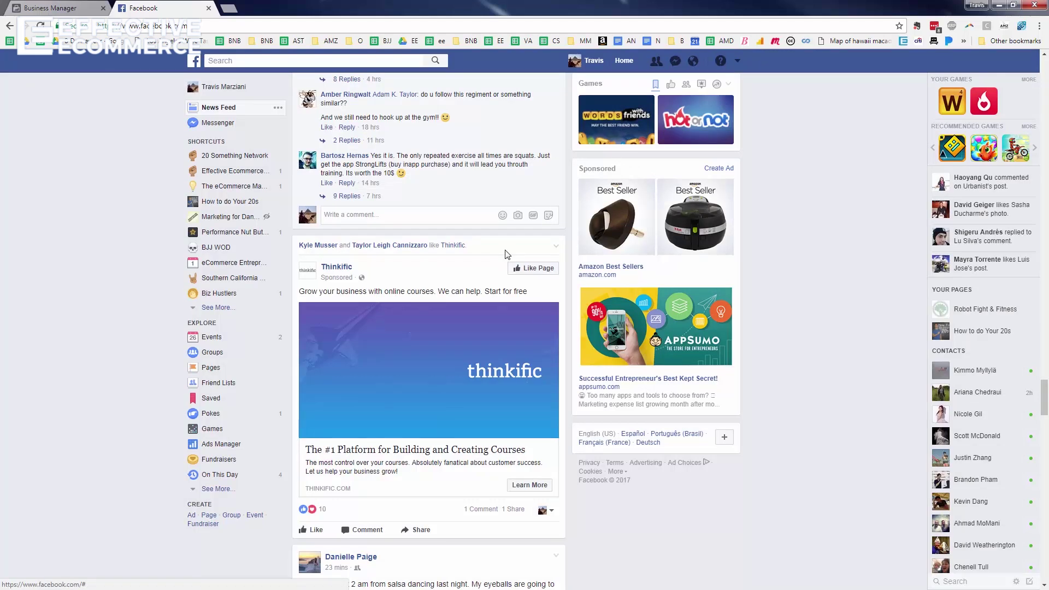
{"action": "scroll", "coordinate": [507, 254], "scroll_direction": "down", "scroll_amount": 10}
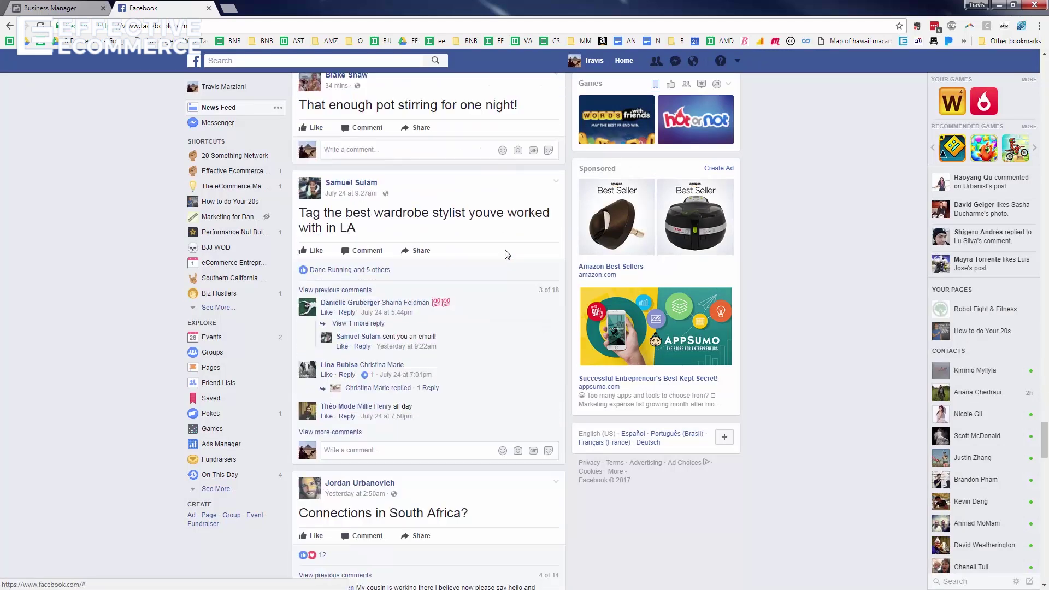
{"action": "scroll", "coordinate": [507, 254], "scroll_direction": "down", "scroll_amount": 10}
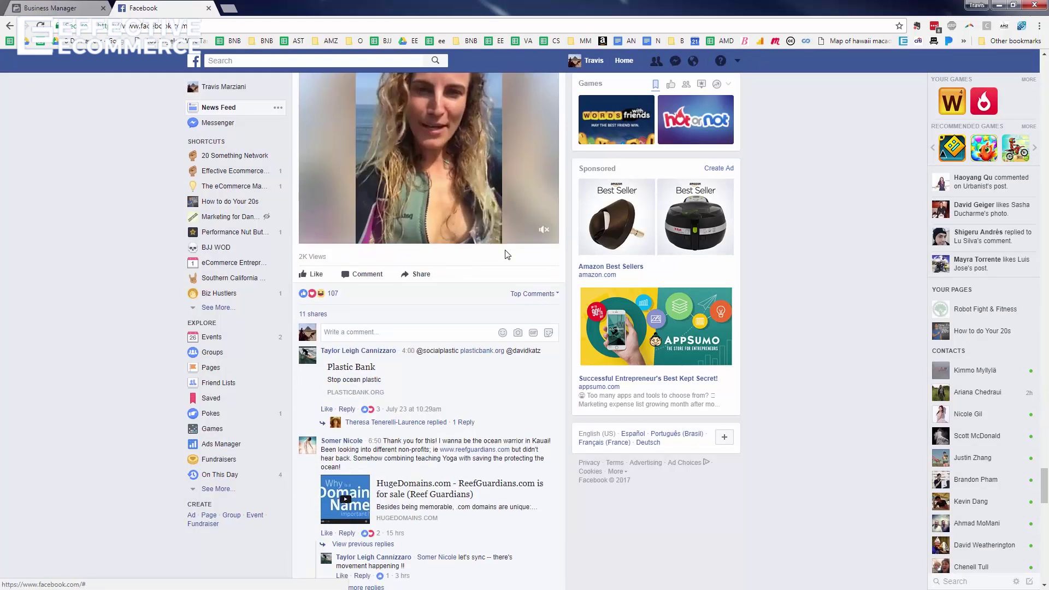
{"action": "scroll", "coordinate": [507, 254], "scroll_direction": "down", "scroll_amount": 9}
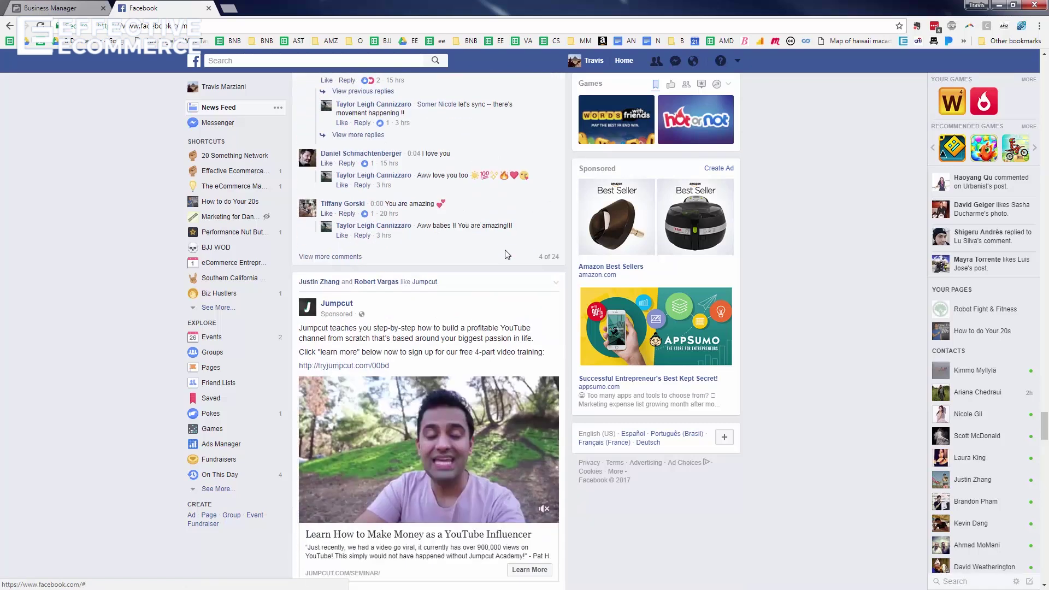
Step: Open the Traffic For Kickstarter campaign to list its ad sets
{"action": "scroll", "coordinate": [506, 254], "scroll_direction": "down", "scroll_amount": 5}
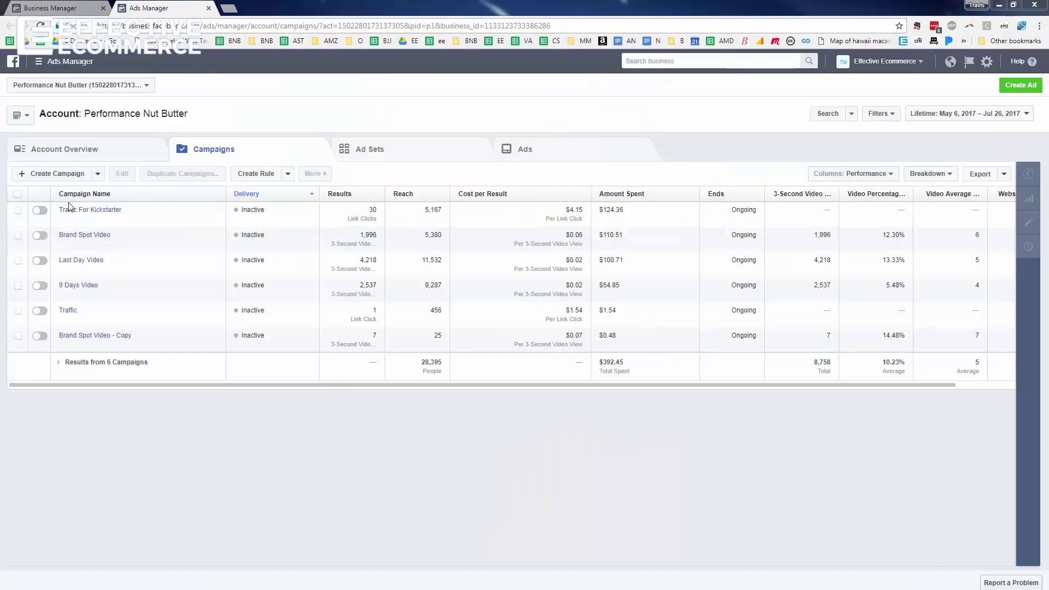
{"action": "left_click", "coordinate": [87, 211]}
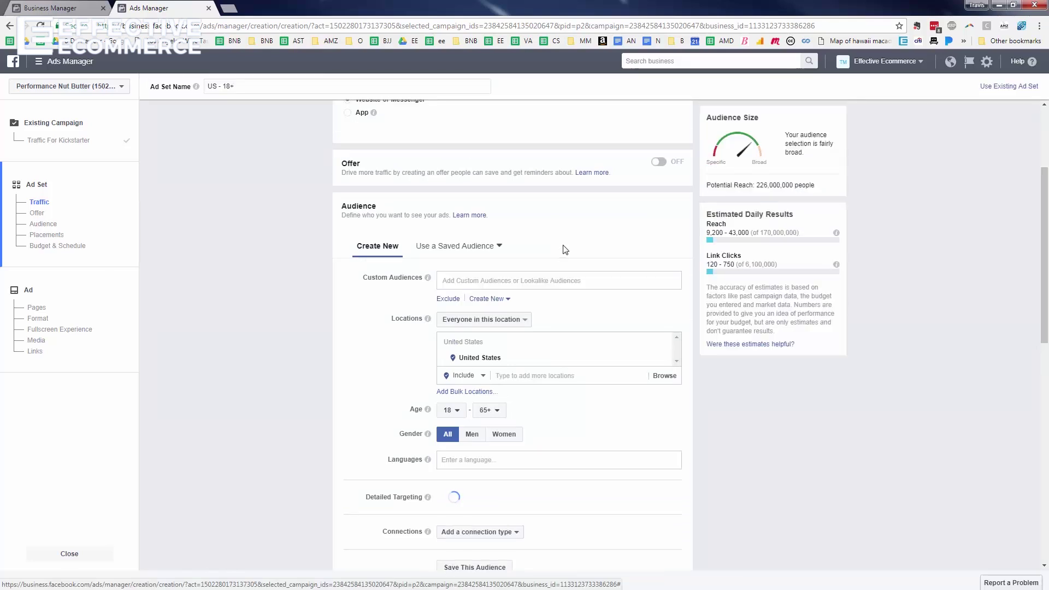
Step: Set the ad set's minimum audience age to 25, keeping the maximum at 65+
{"action": "scroll", "coordinate": [565, 249], "scroll_direction": "down", "scroll_amount": 3}
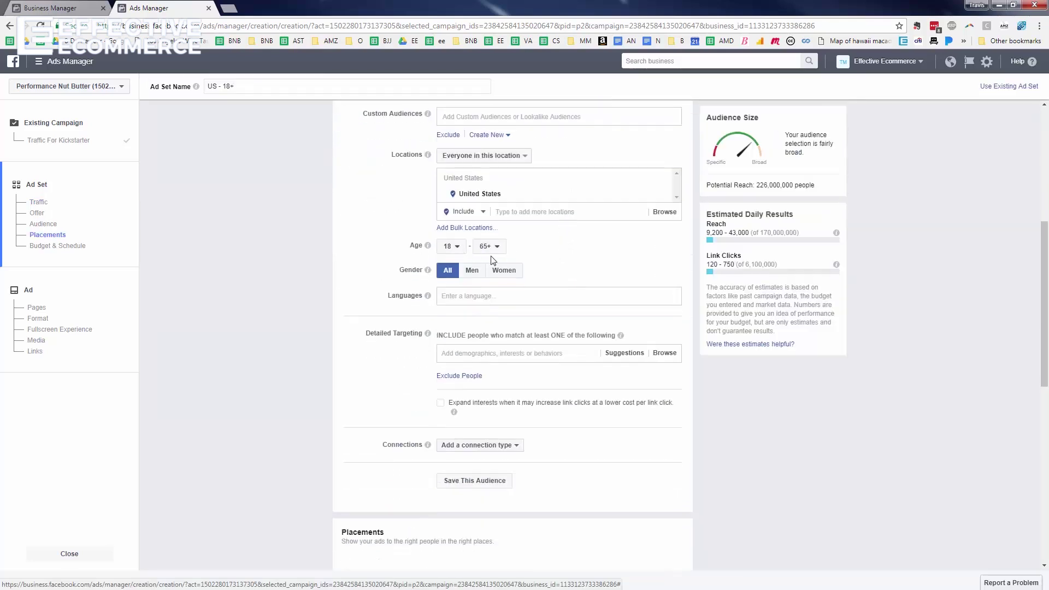
{"action": "left_click", "coordinate": [457, 250]}
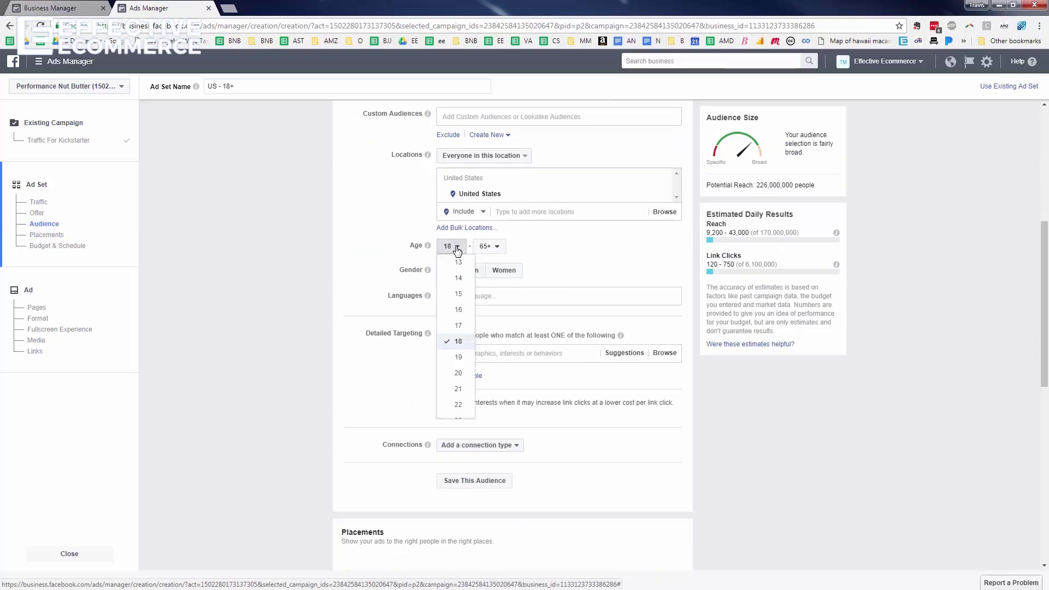
{"action": "scroll", "coordinate": [457, 371], "scroll_direction": "down", "scroll_amount": 2}
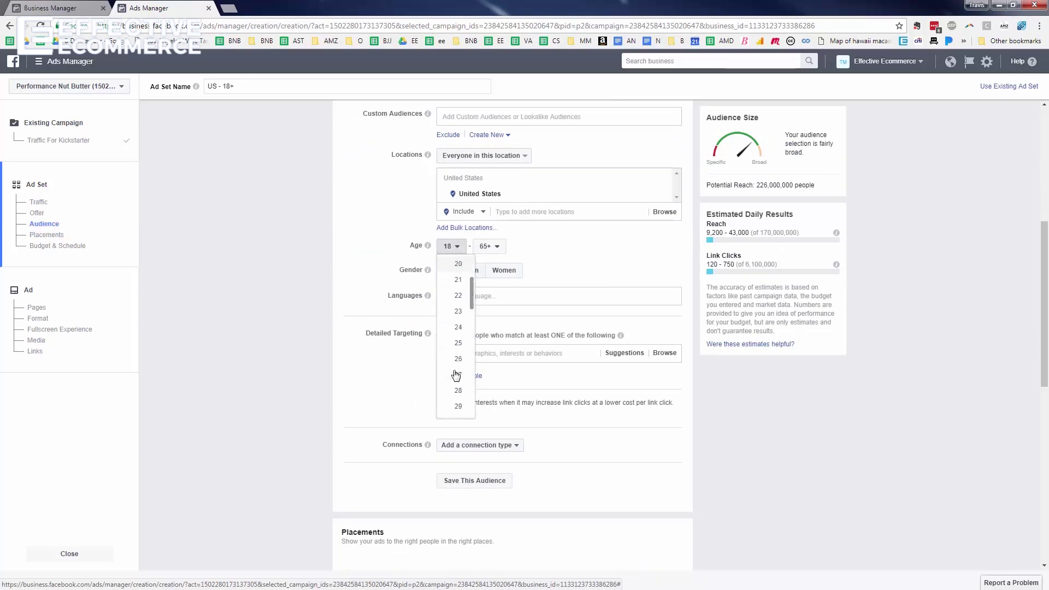
{"action": "left_click", "coordinate": [459, 344]}
{"action": "left_click", "coordinate": [494, 247]}
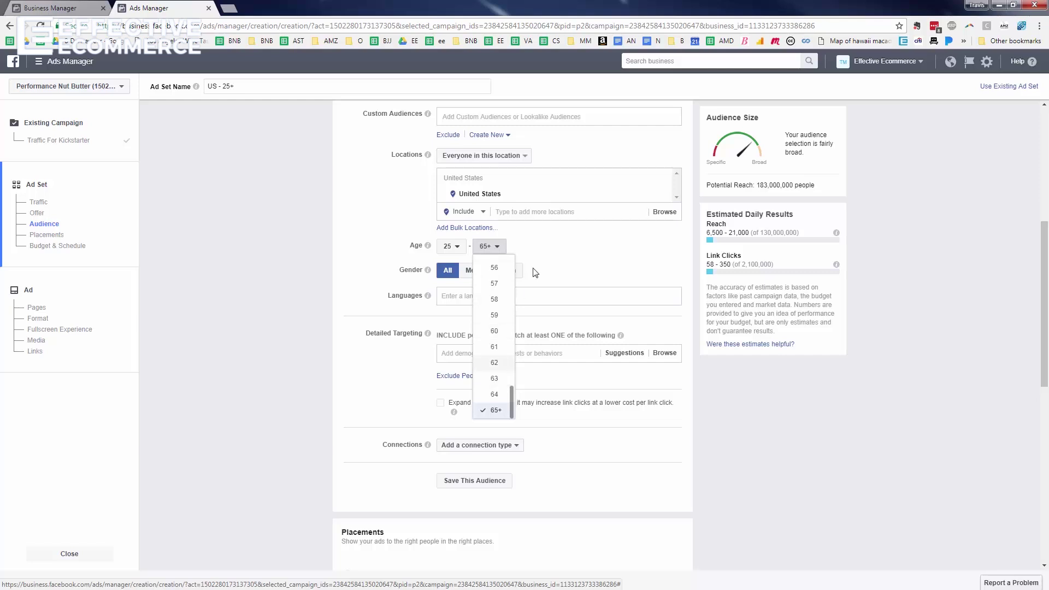
{"action": "left_click", "coordinate": [535, 245]}
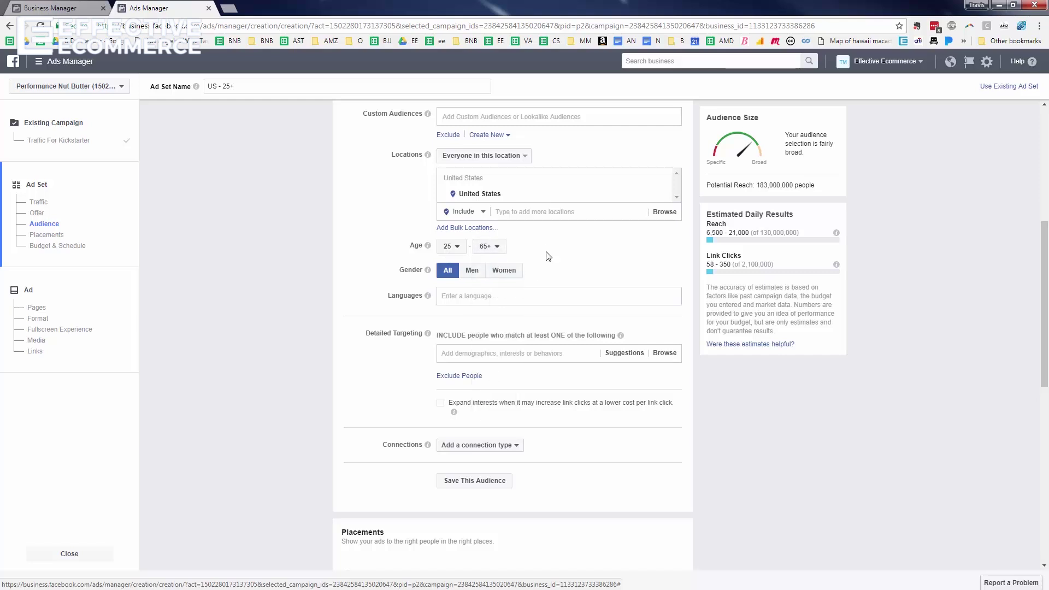
{"action": "scroll", "coordinate": [546, 255], "scroll_direction": "down", "scroll_amount": 2}
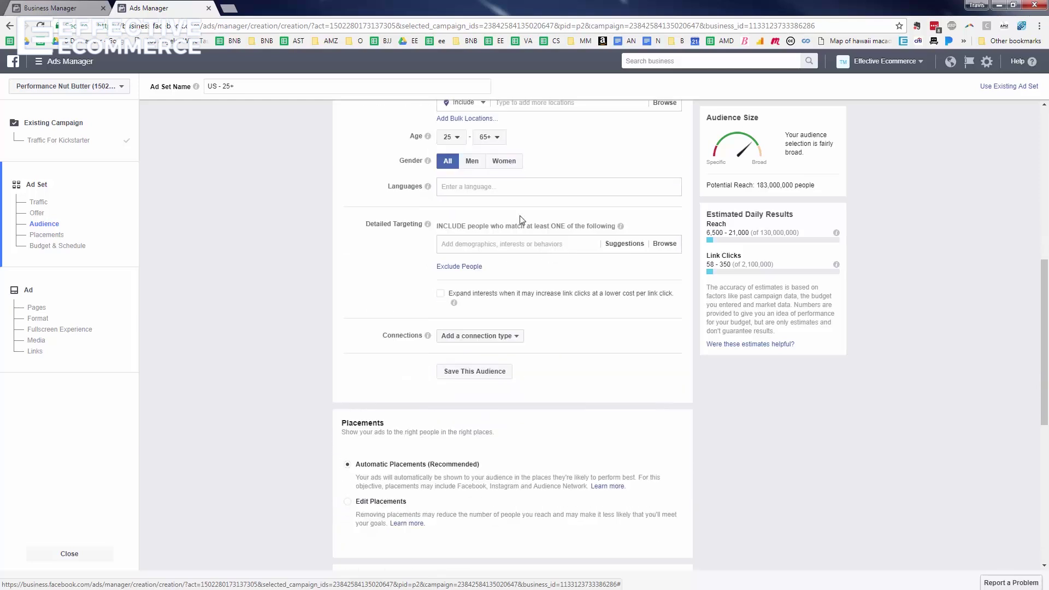
Step: Add Cycling as a detailed-targeting interest, then remove it again
{"action": "left_click", "coordinate": [469, 240]}
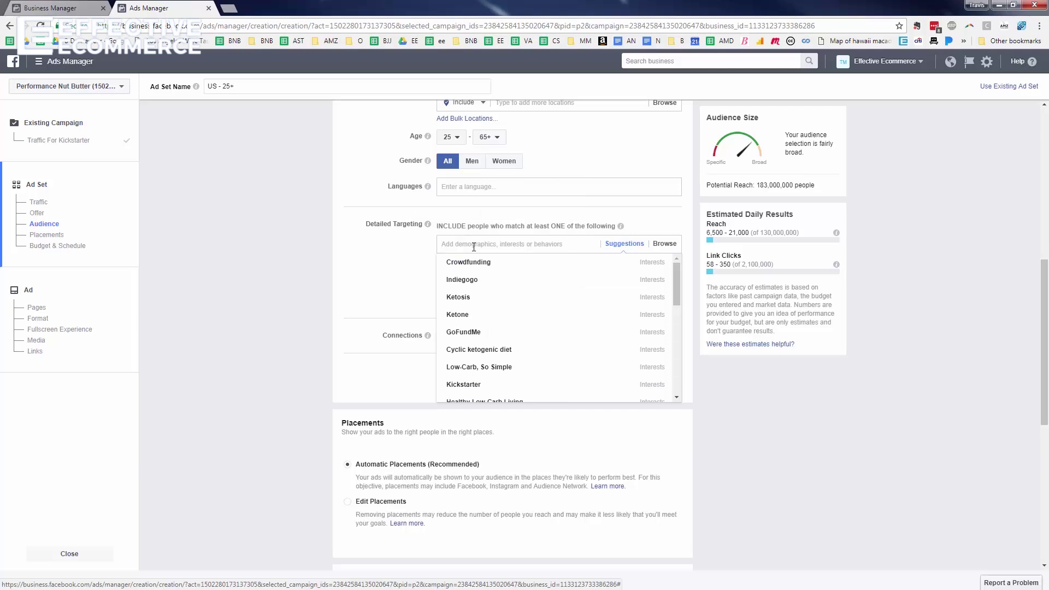
{"action": "type", "text": "clyclin"}
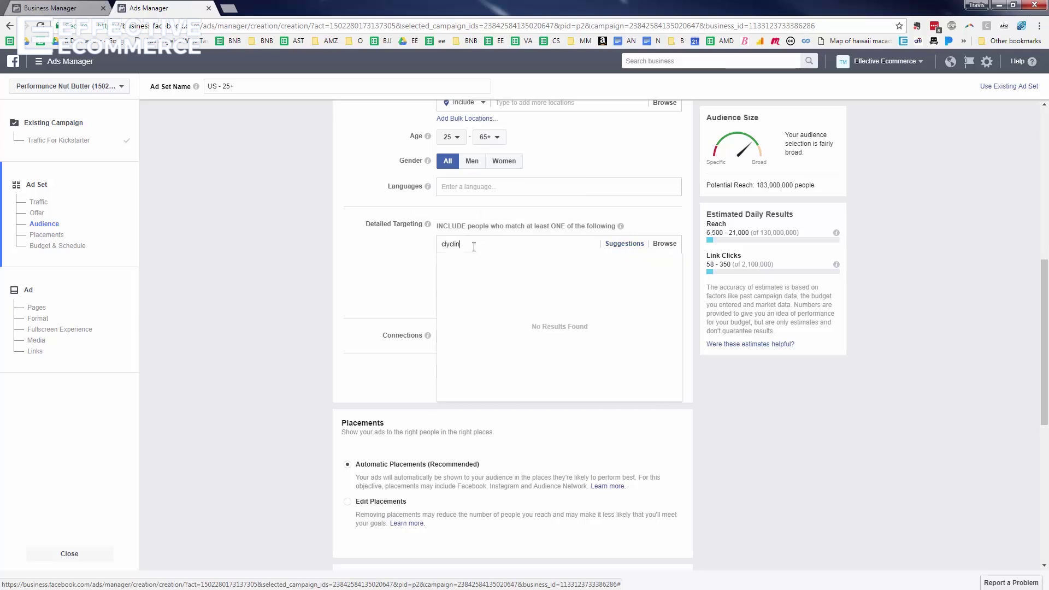
{"action": "type", "text": "c"}
{"action": "key", "text": "BackSpace"}
{"action": "key", "text": "BackSpace"}
{"action": "key", "text": "BackSpace"}
{"action": "type", "text": "ycl"}
{"action": "double_click", "coordinate": [448, 243]}
{"action": "key", "text": "BackSpace"}
{"action": "type", "text": "c"}
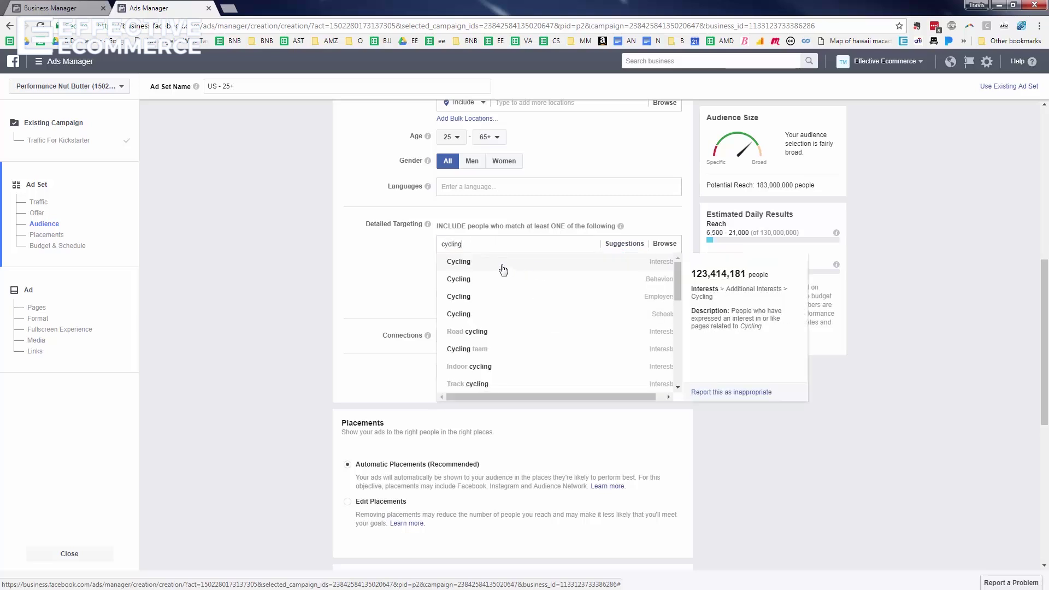
{"action": "left_click", "coordinate": [503, 262]}
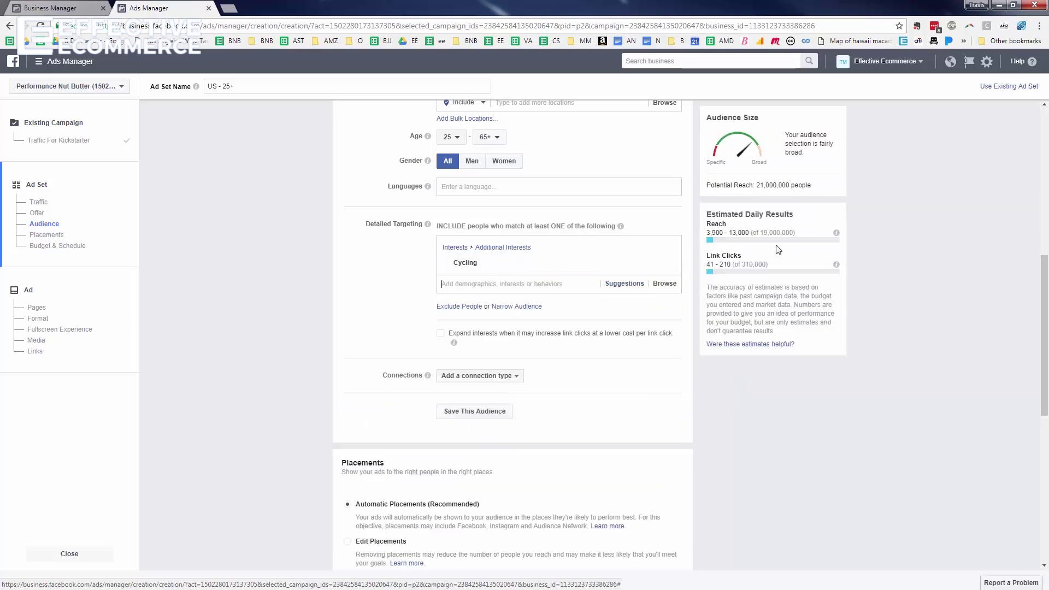
{"action": "scroll", "coordinate": [600, 171], "scroll_direction": "up", "scroll_amount": 2}
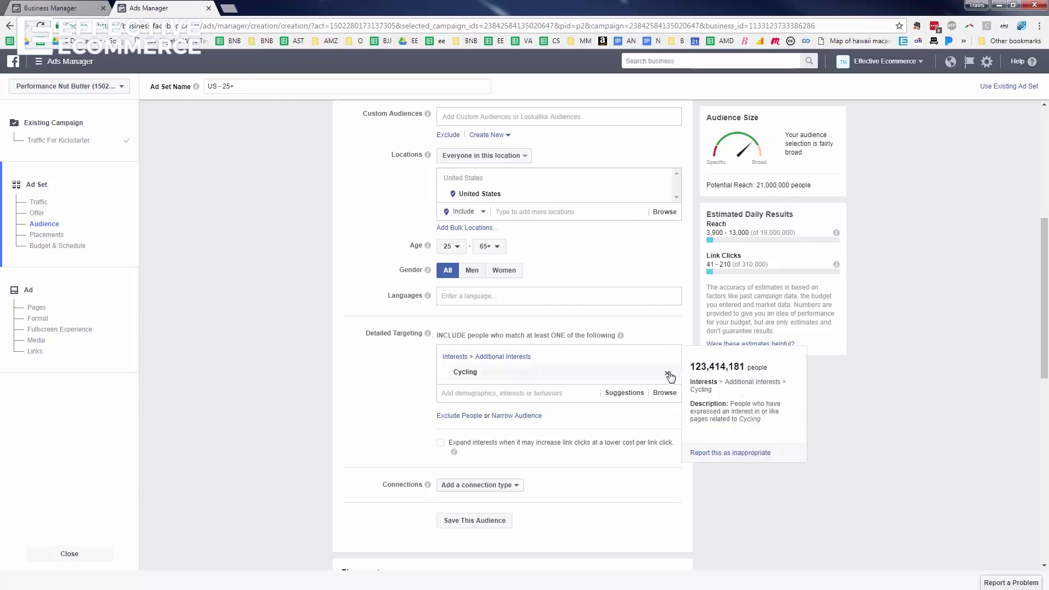
{"action": "left_click", "coordinate": [669, 372]}
Step: Search 'tra' and add Triathlons as the targeted interest
{"action": "left_click", "coordinate": [488, 353]}
{"action": "type", "text": "p"}
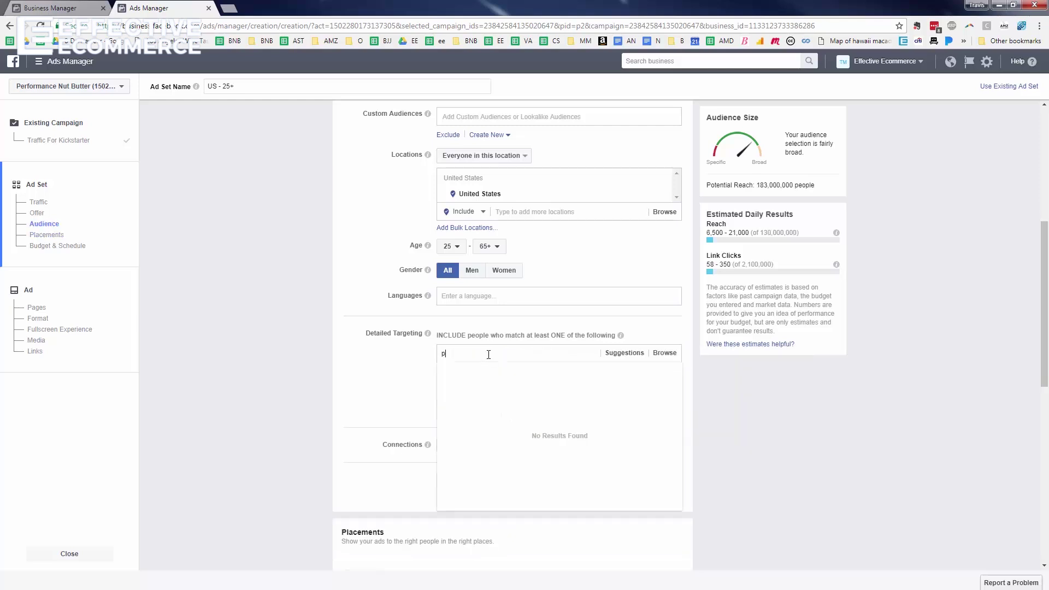
{"action": "type", "text": "erformance cycling"}
{"action": "key", "text": "ctrl+a"}
{"action": "type", "text": "tra"}
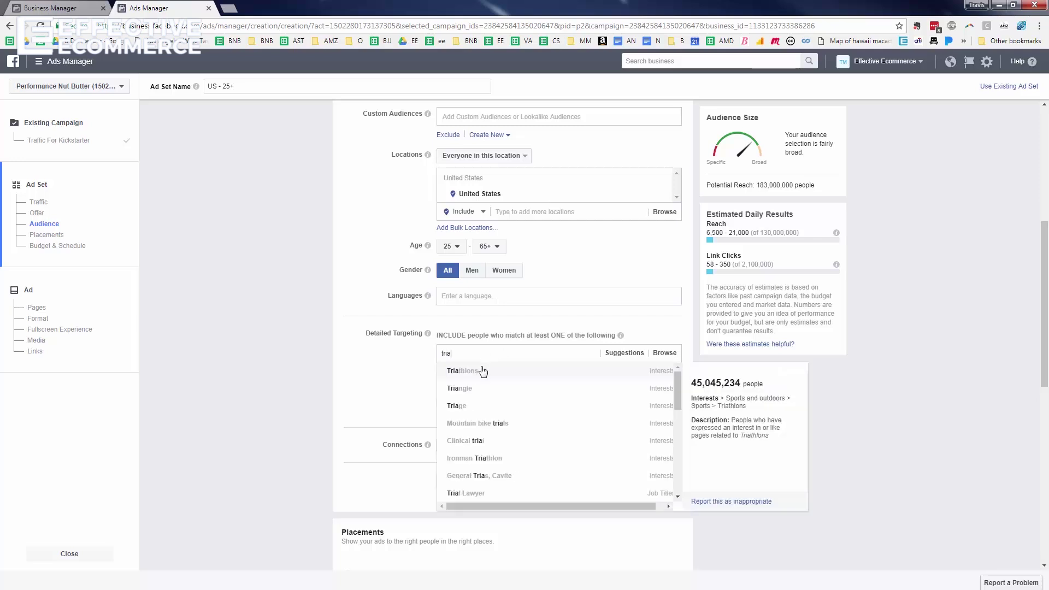
{"action": "left_click", "coordinate": [481, 370]}
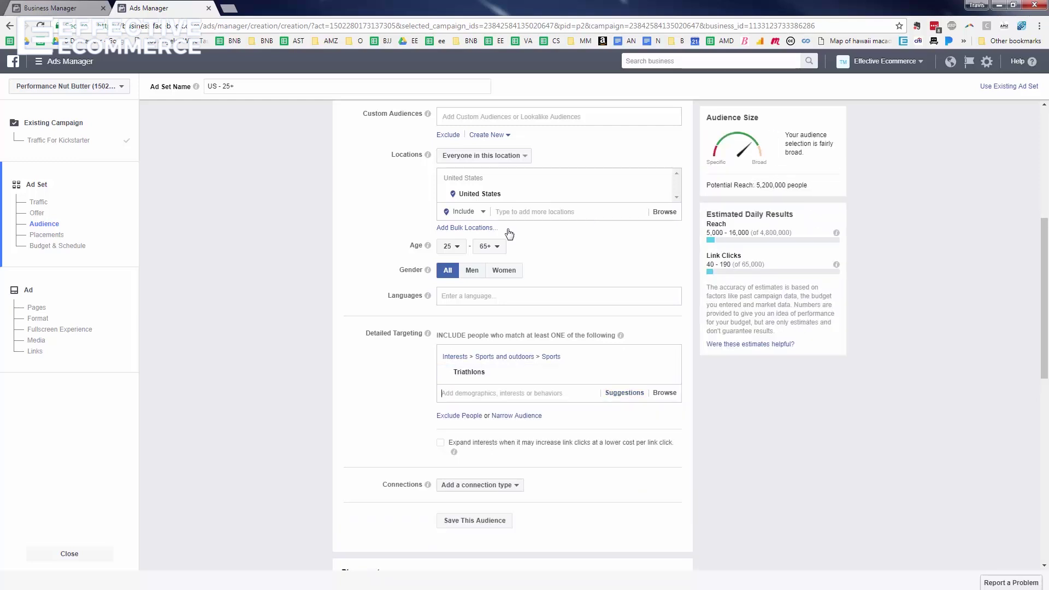
Step: Change the maximum audience age from 65+ to 50
{"action": "scroll", "coordinate": [584, 262], "scroll_direction": "up", "scroll_amount": 2}
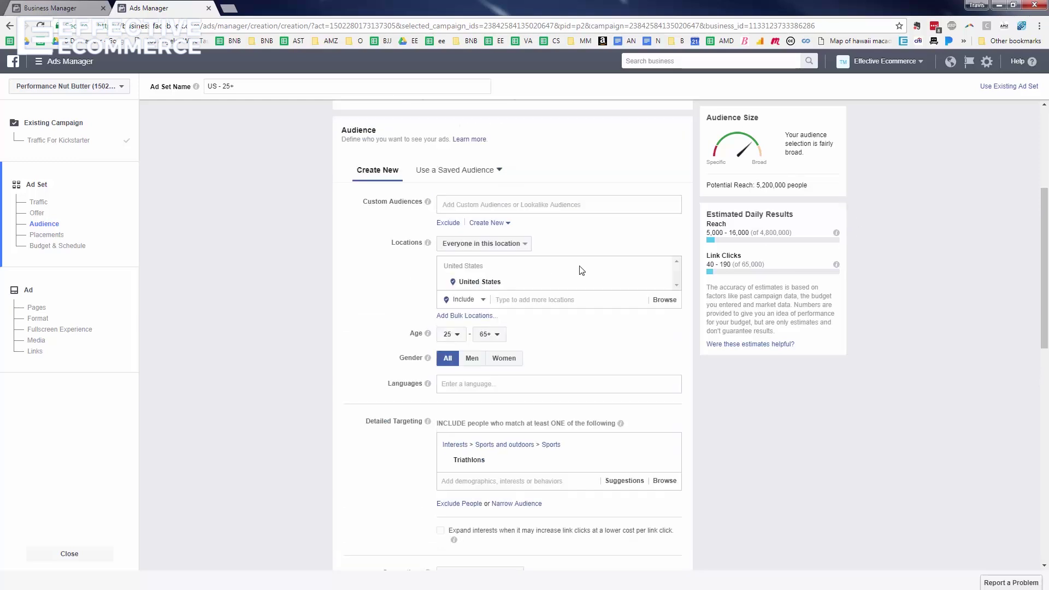
{"action": "left_click", "coordinate": [490, 355]}
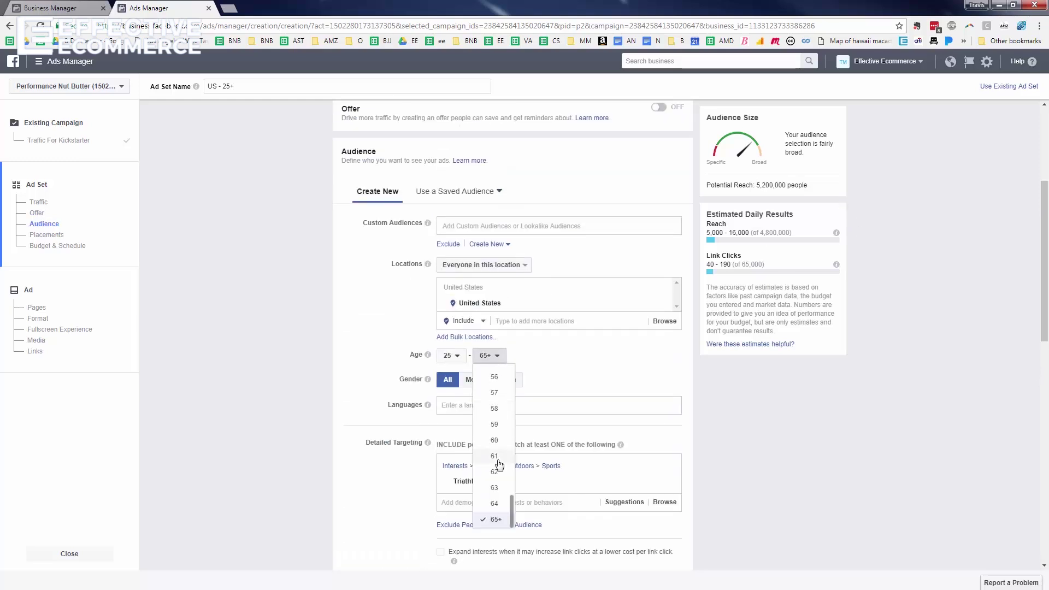
{"action": "scroll", "coordinate": [495, 466], "scroll_direction": "up", "scroll_amount": 1}
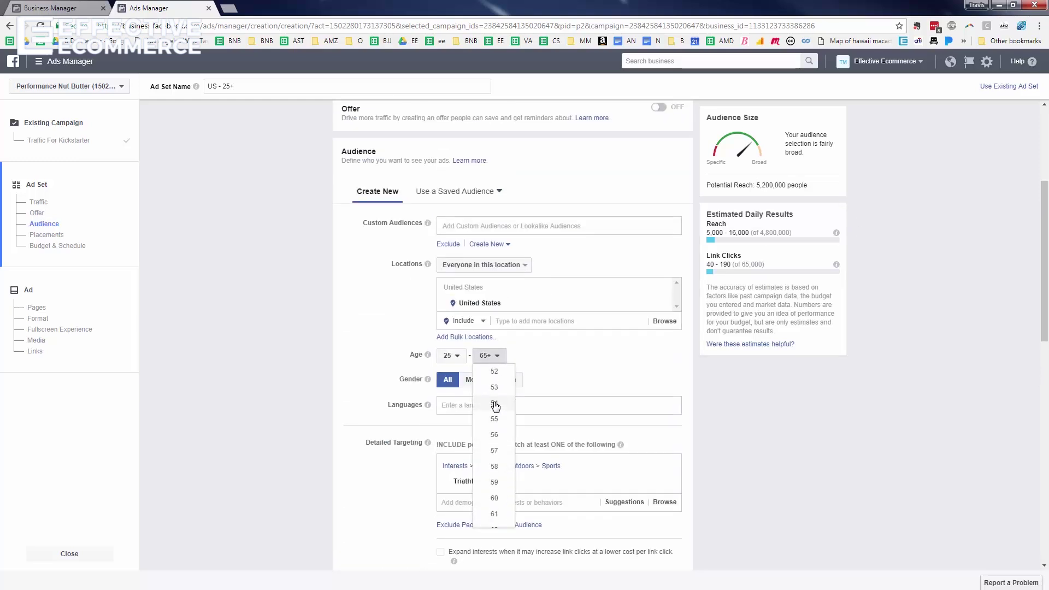
{"action": "scroll", "coordinate": [496, 420], "scroll_direction": "up", "scroll_amount": 1}
{"action": "left_click", "coordinate": [499, 395]}
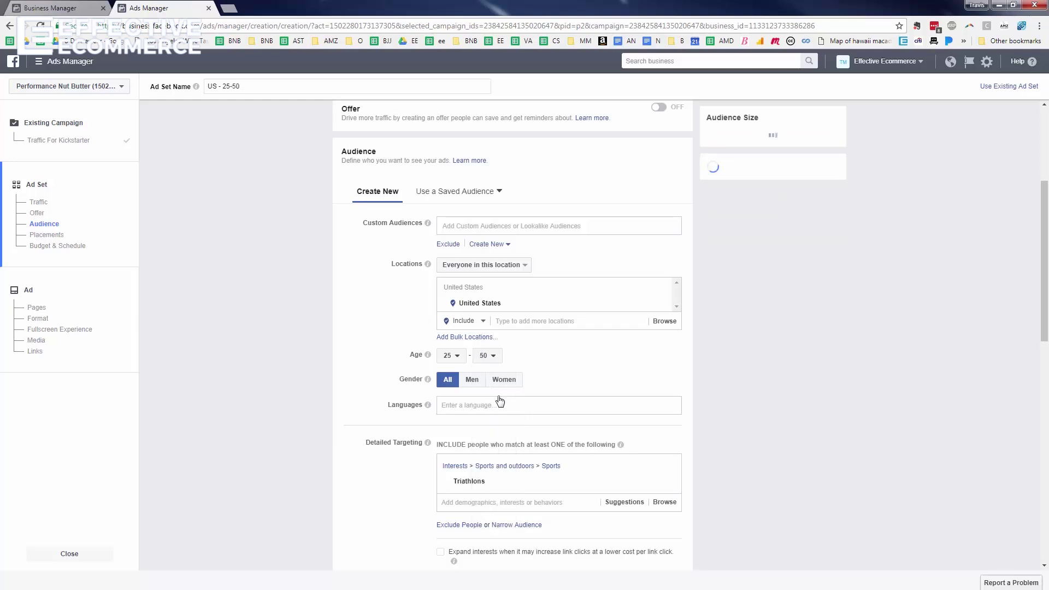
{"action": "scroll", "coordinate": [549, 347], "scroll_direction": "down", "scroll_amount": 3}
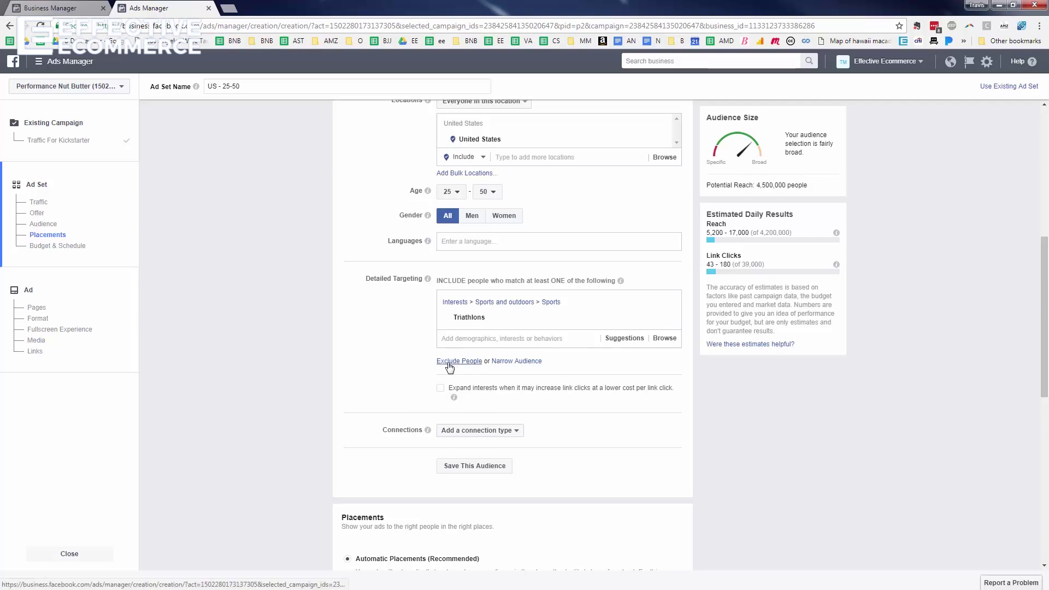
{"action": "left_click", "coordinate": [524, 364]}
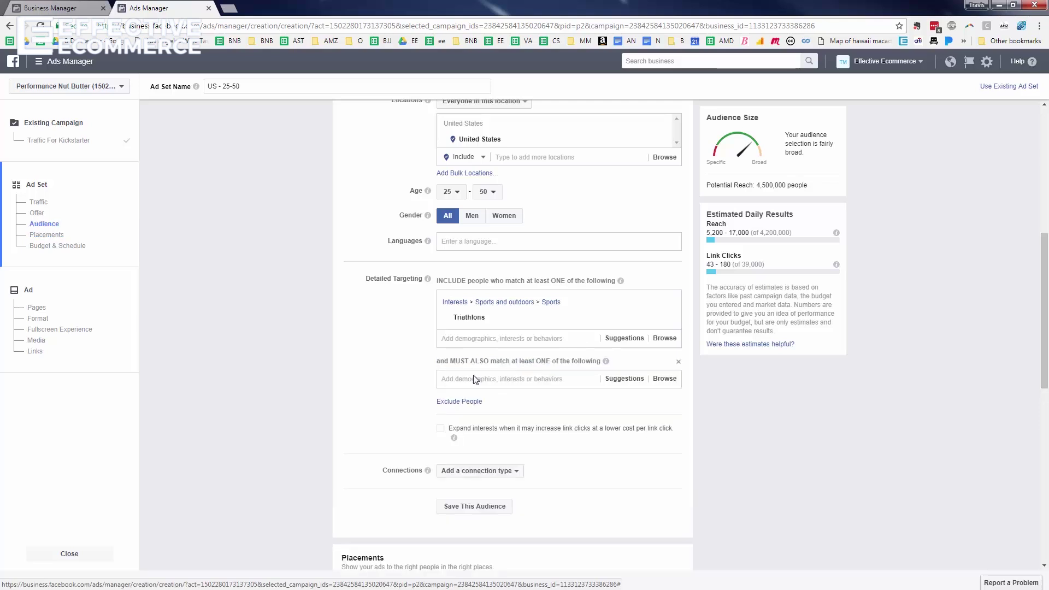
{"action": "left_click", "coordinate": [479, 381]}
{"action": "mouse_move", "coordinate": [470, 318]}
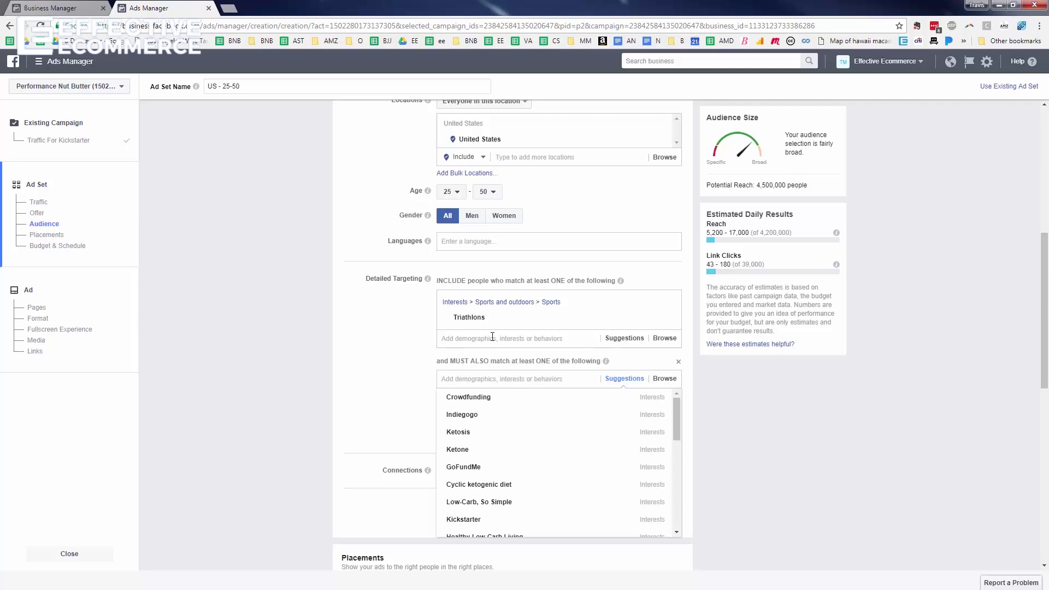
{"action": "left_click", "coordinate": [315, 331]}
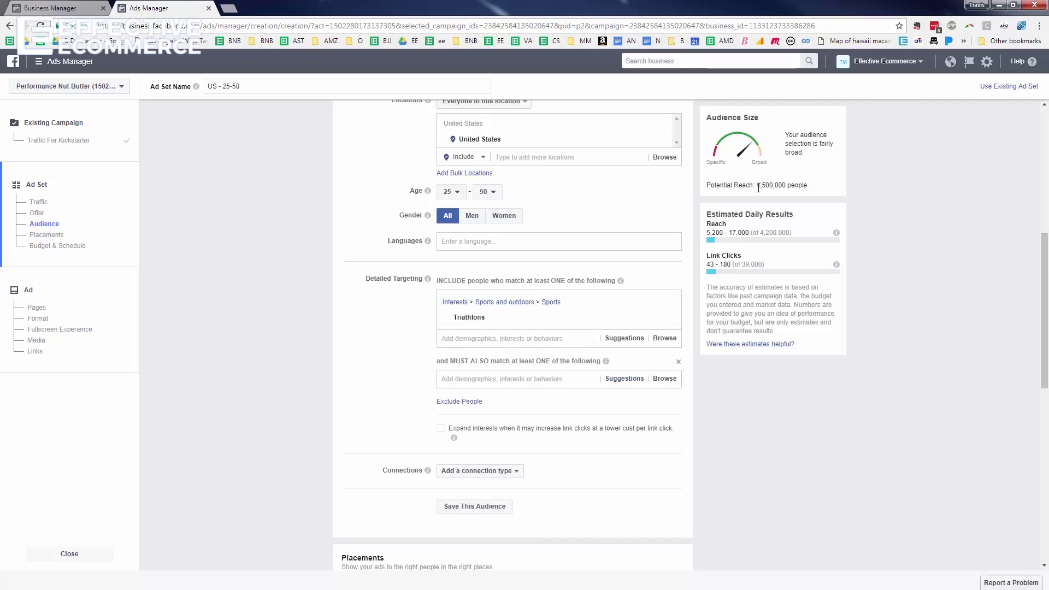
{"action": "mouse_move", "coordinate": [578, 323]}
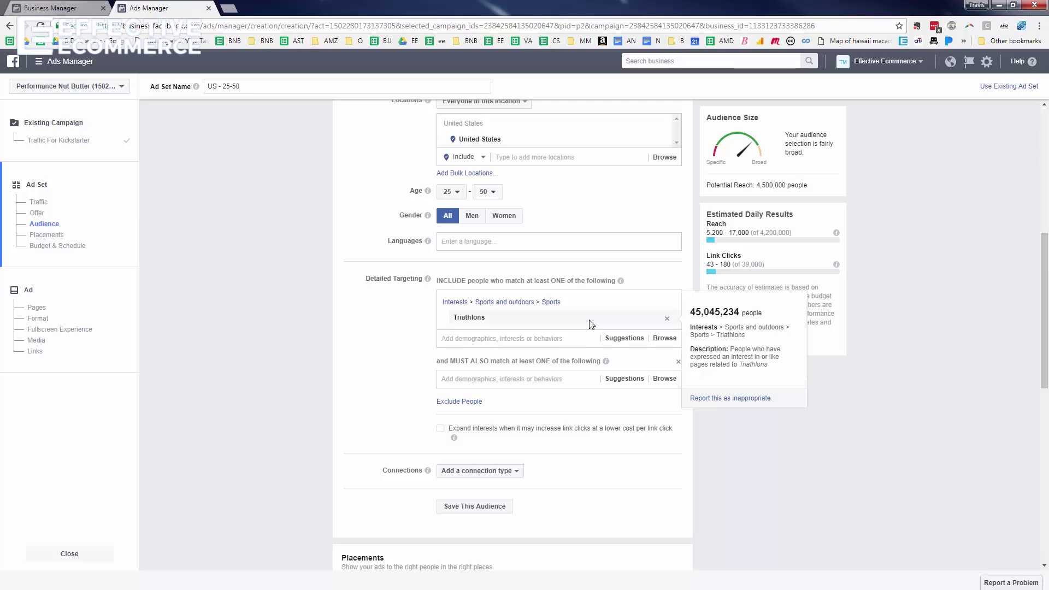
Step: Search 'paleolithic' and add Paleolithic diet to the must-also group, reaching 1,900,000 people
{"action": "left_click", "coordinate": [519, 379]}
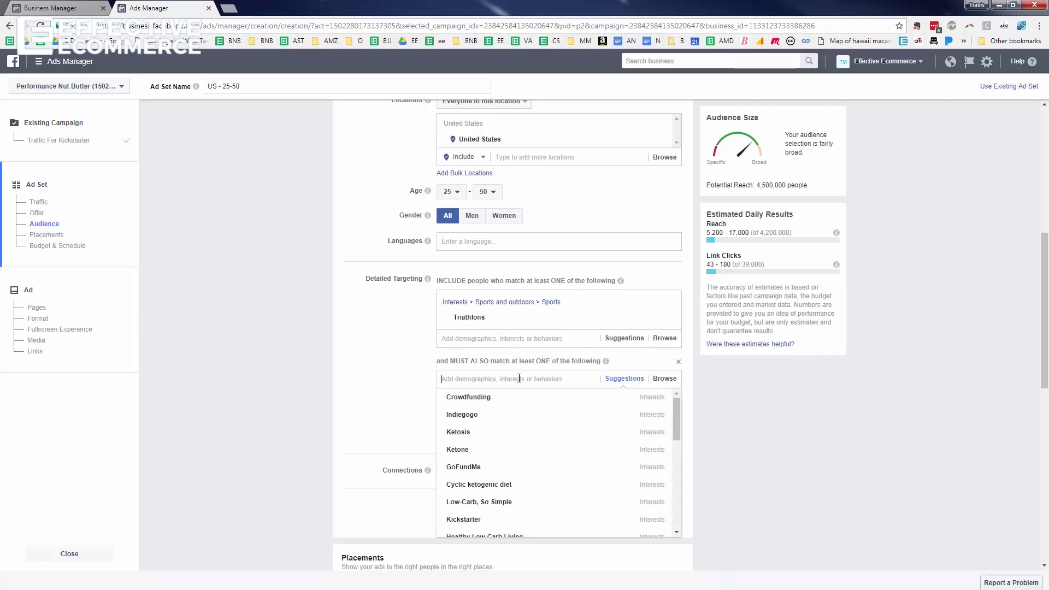
{"action": "type", "text": "pale"}
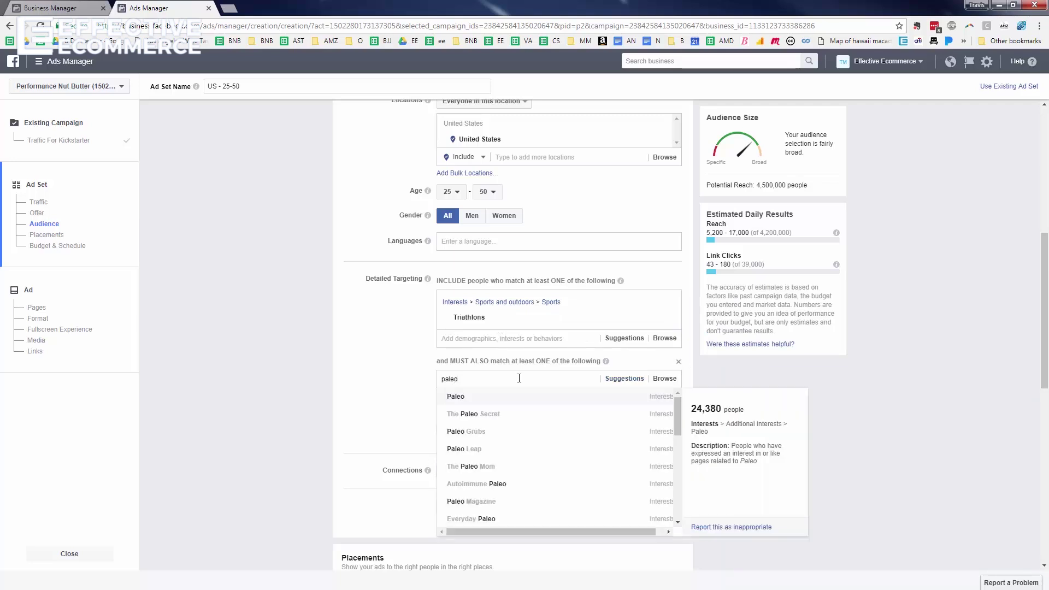
{"action": "type", "text": "o"}
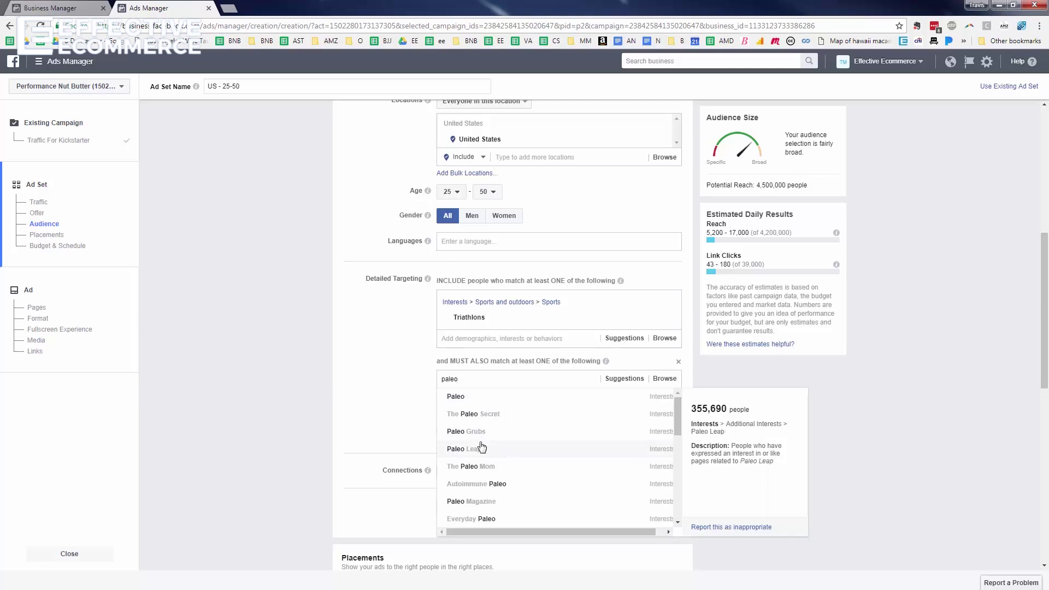
{"action": "type", "text": "lithic"}
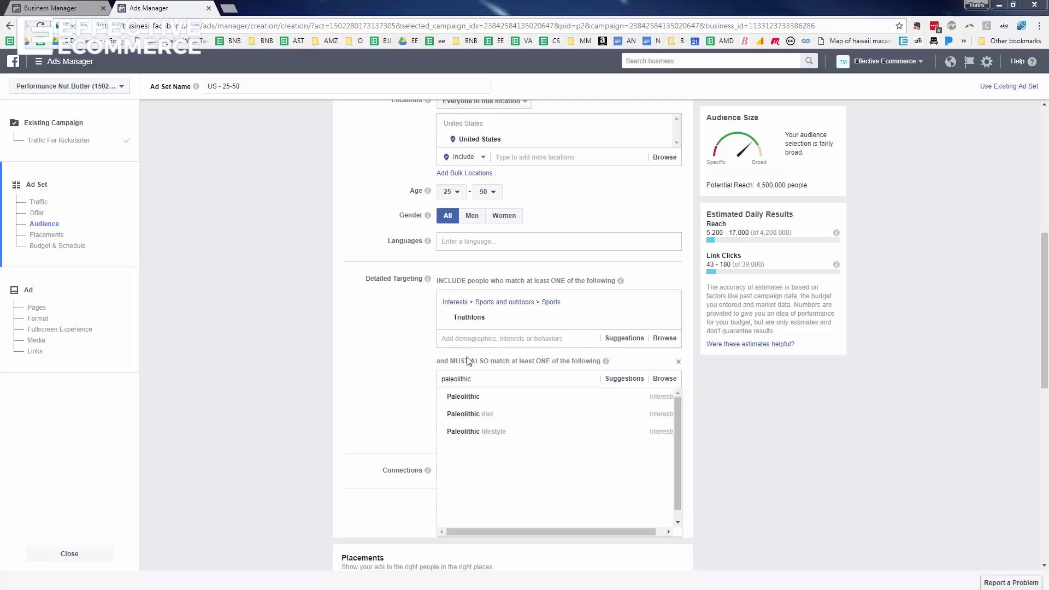
{"action": "mouse_move", "coordinate": [469, 415]}
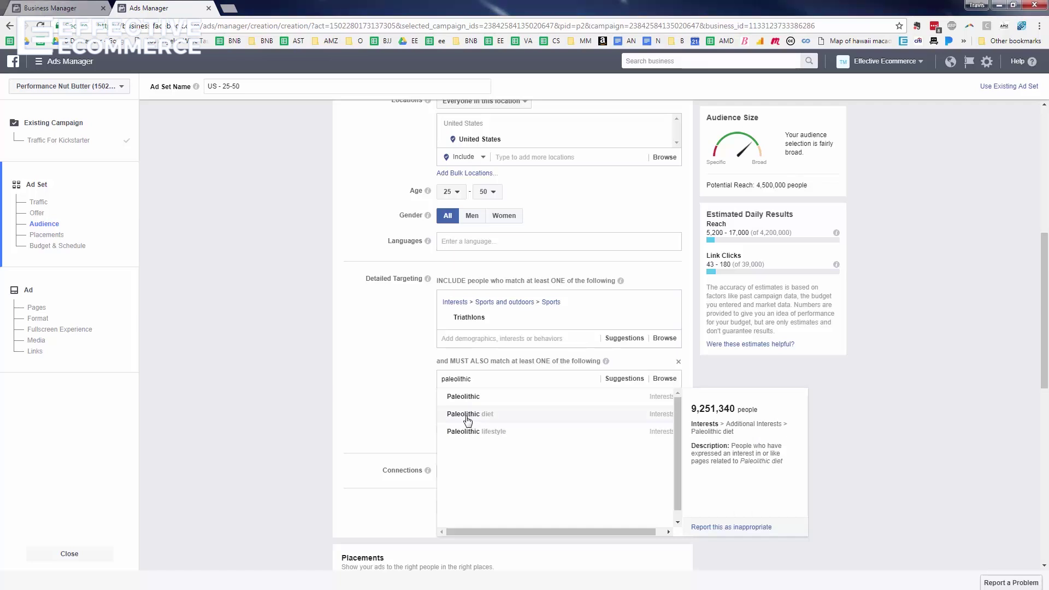
{"action": "left_click", "coordinate": [467, 417]}
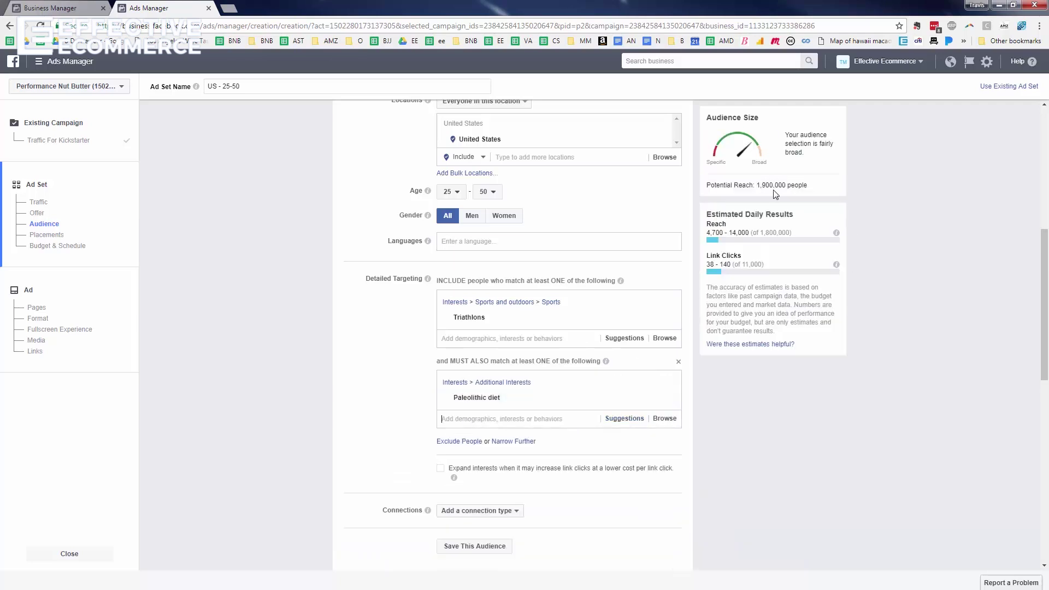
{"action": "left_click_drag", "start_coordinate": [756, 184], "coordinate": [782, 182]}
{"action": "left_click", "coordinate": [872, 176]}
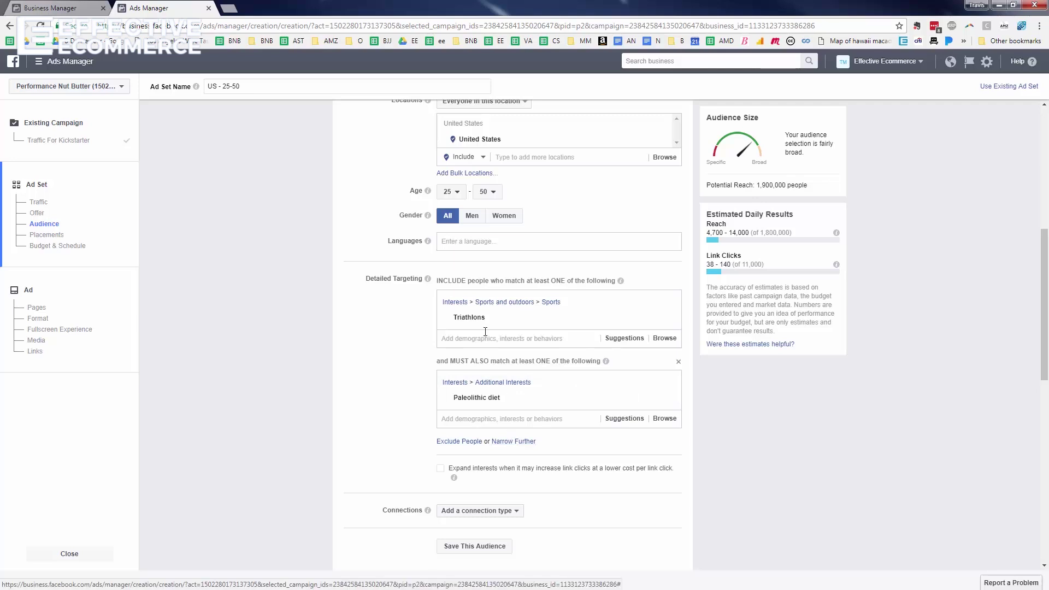
{"action": "mouse_move", "coordinate": [480, 324]}
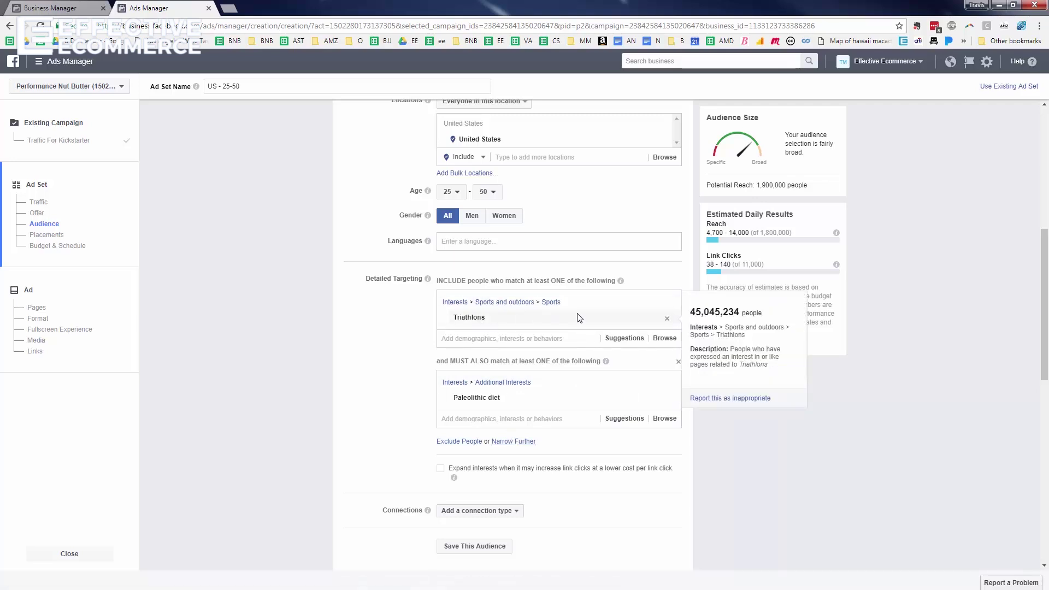
Step: Remove Triathlons and include Iron Man (magazine) instead, for 36,000 potential reach
{"action": "left_click", "coordinate": [666, 319]}
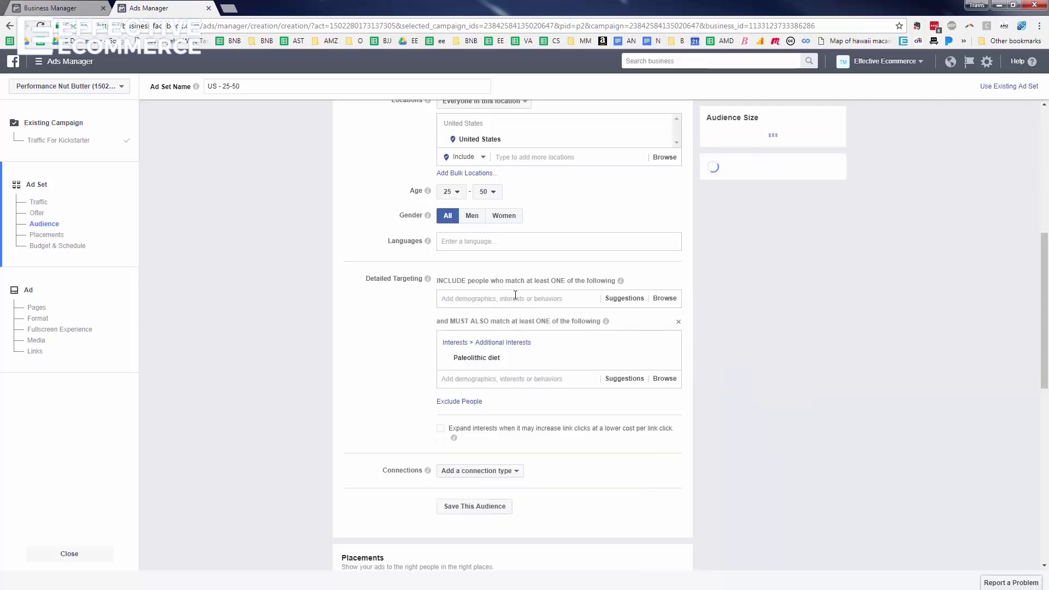
{"action": "left_click", "coordinate": [516, 299]}
{"action": "type", "text": "Iron maN"}
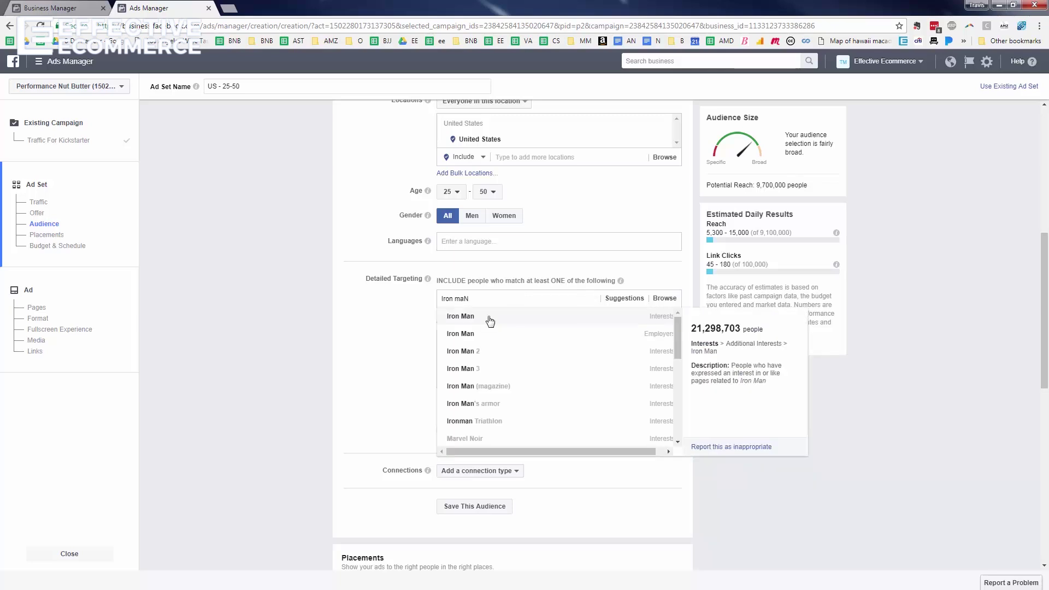
{"action": "left_click", "coordinate": [489, 387]}
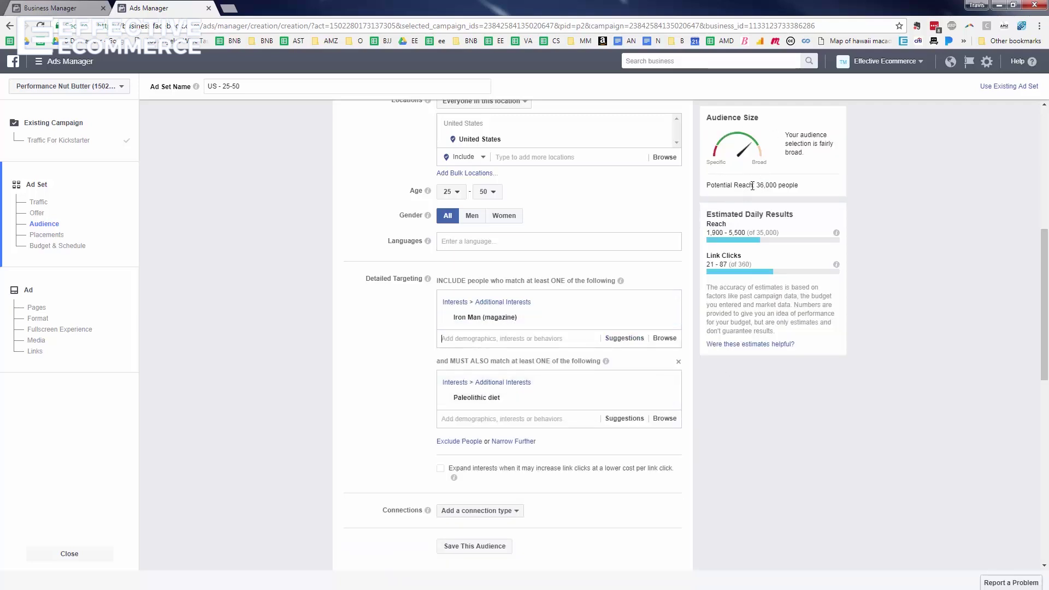
{"action": "left_click_drag", "start_coordinate": [753, 185], "coordinate": [797, 185]}
{"action": "mouse_move", "coordinate": [479, 406]}
Step: Add Ketone ('keton') and Cyclic ketogenic diet ('cyclical') as must-also interests
{"action": "left_click", "coordinate": [519, 418]}
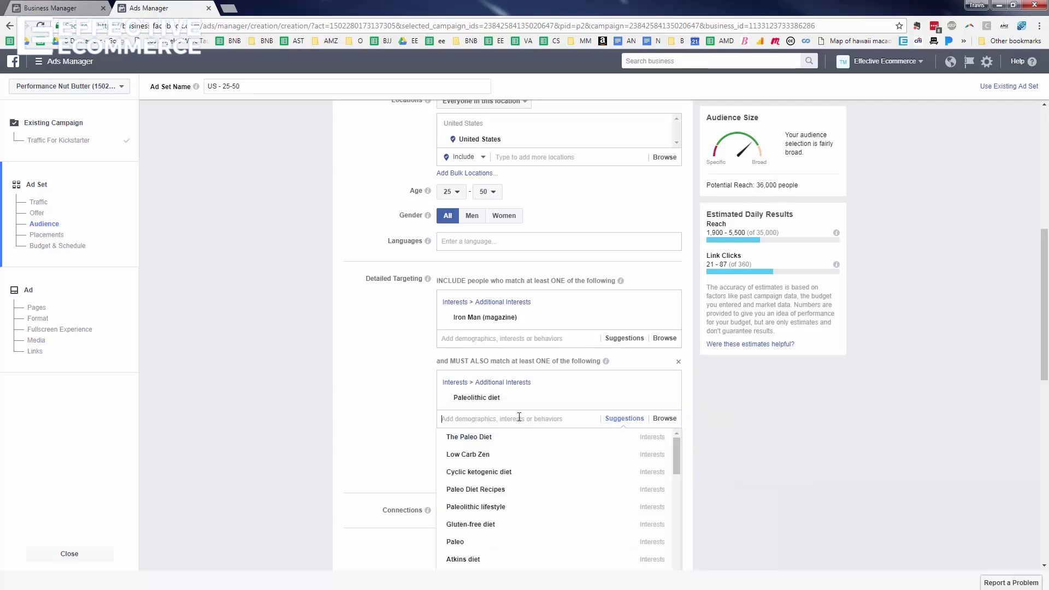
{"action": "mouse_move", "coordinate": [508, 322]}
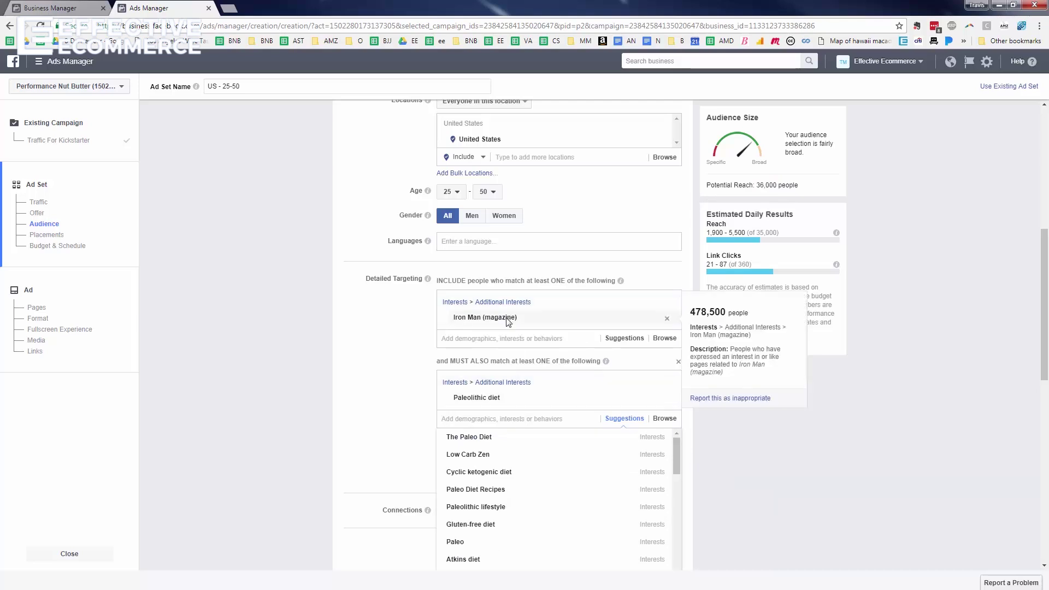
{"action": "type", "text": "KETON"}
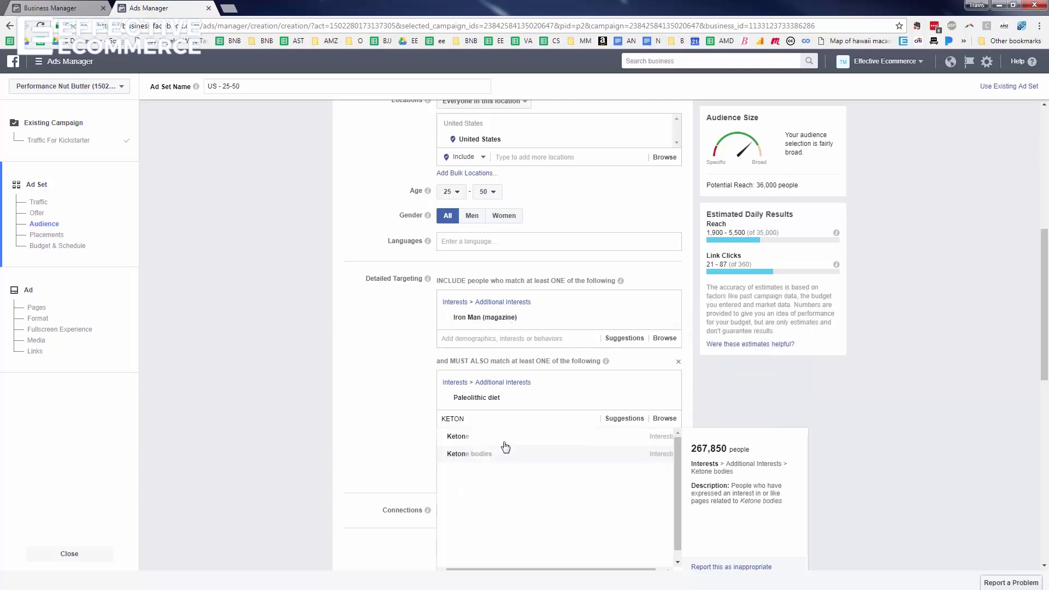
{"action": "left_click", "coordinate": [504, 443]}
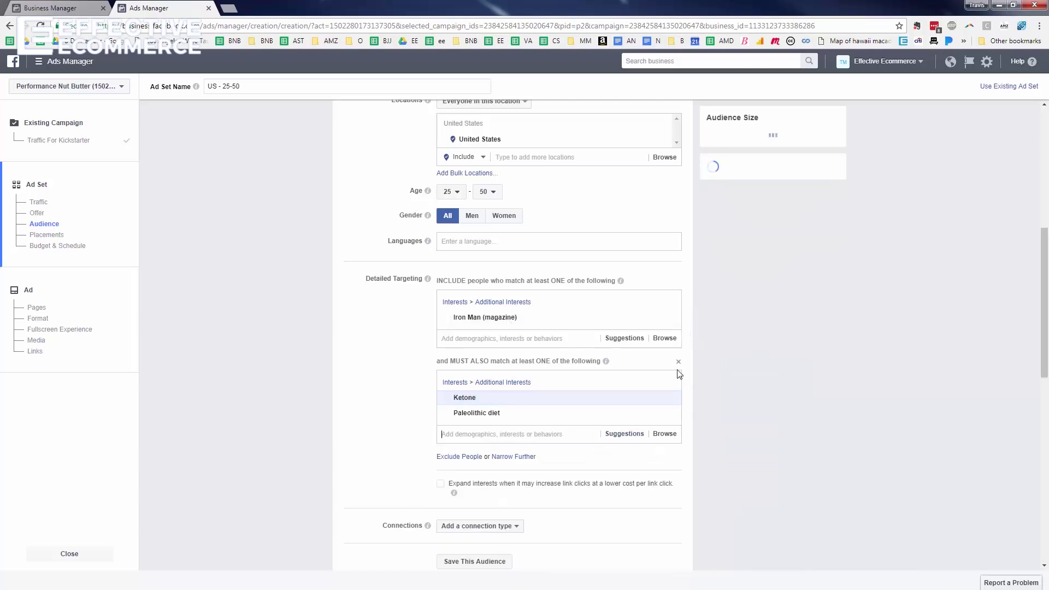
{"action": "left_click", "coordinate": [539, 433]}
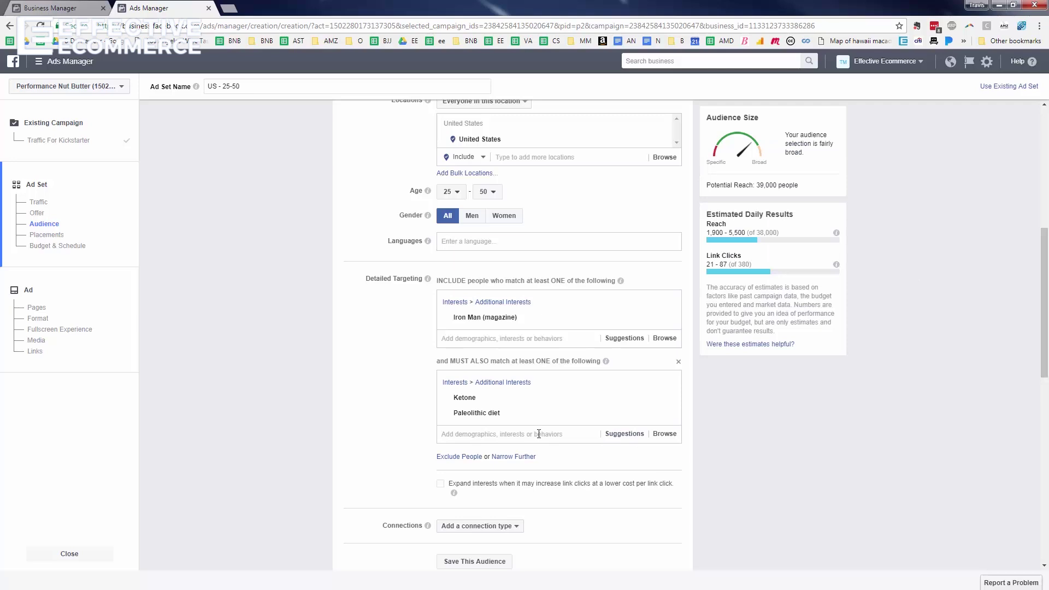
{"action": "type", "text": "CYLC"}
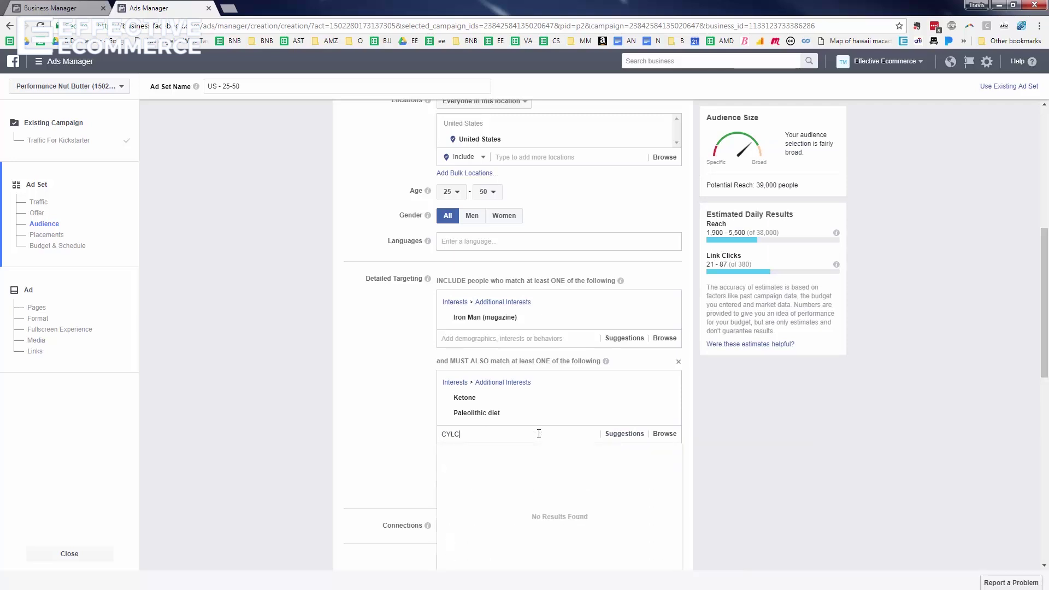
{"action": "key", "text": "BackSpace"}
{"action": "key", "text": "BackSpace"}
{"action": "key", "text": "BackSpace"}
{"action": "type", "text": "yclical"}
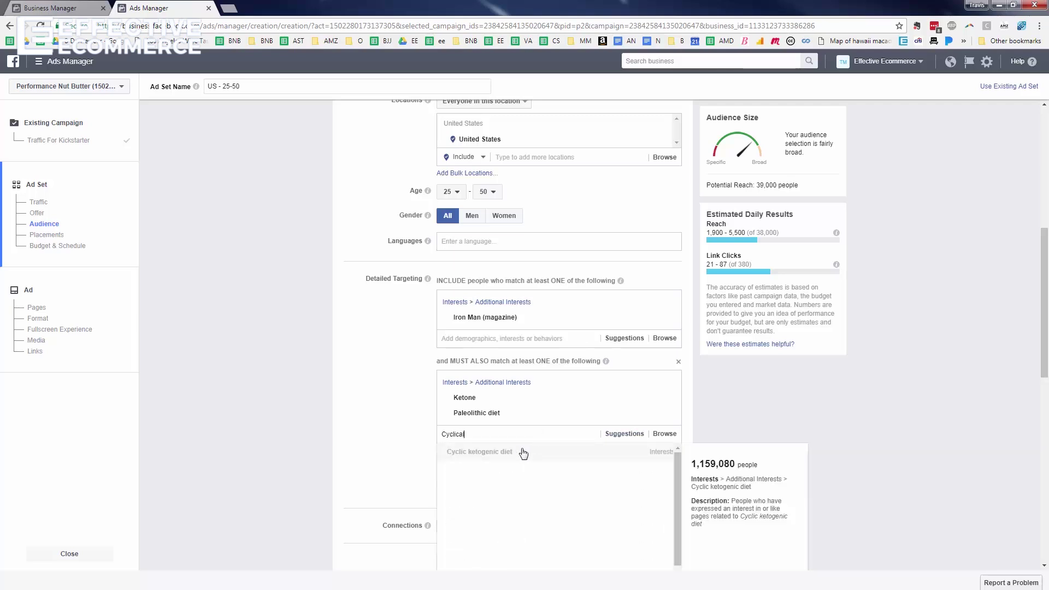
{"action": "left_click", "coordinate": [519, 452]}
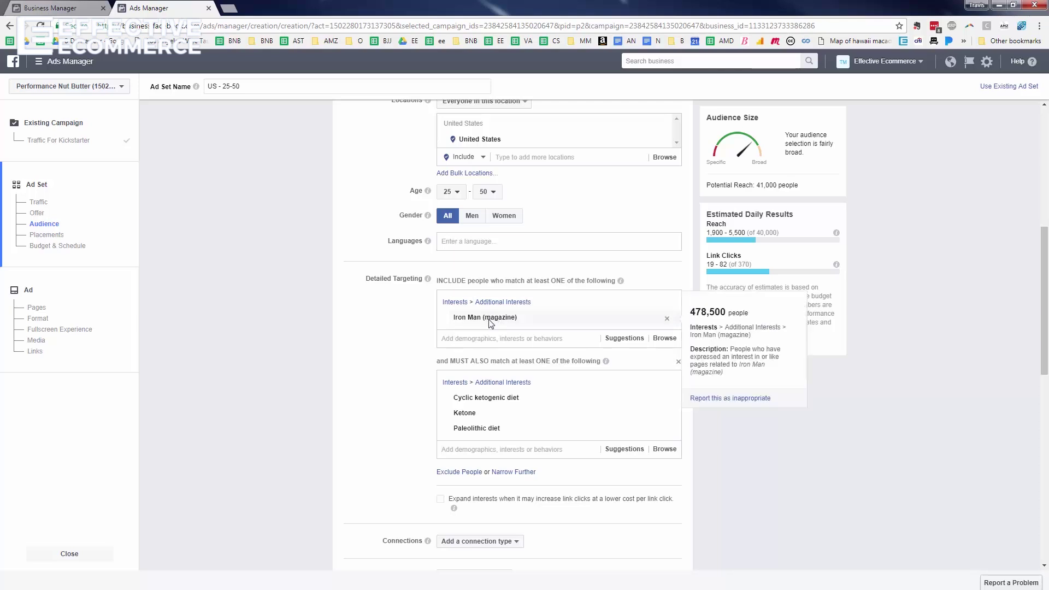
Step: Pick Men's Health (magazine) from the include suggestions, lifting reach to 130,000
{"action": "left_click", "coordinate": [485, 338]}
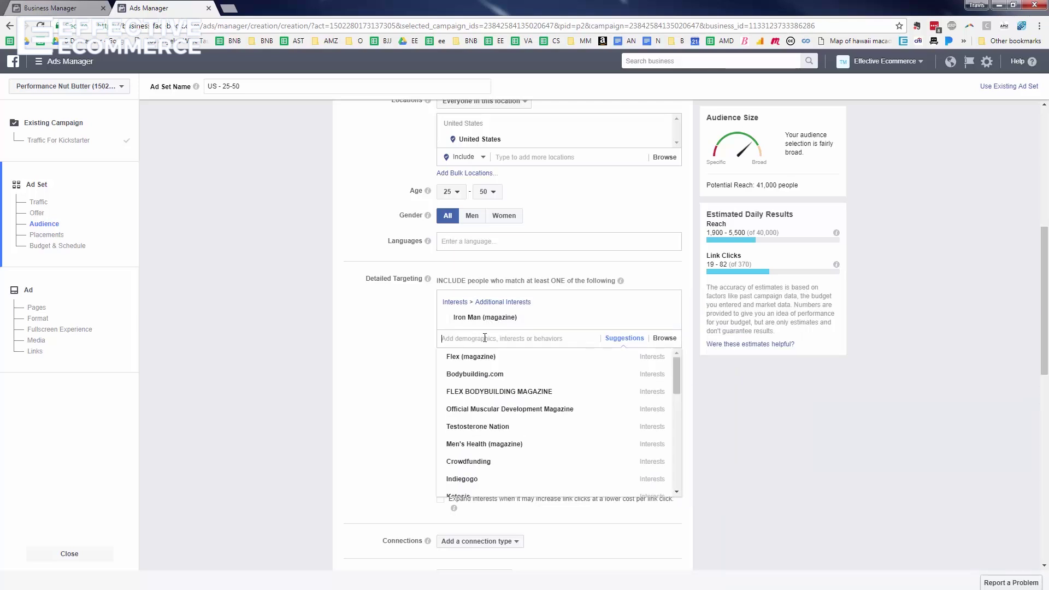
{"action": "left_click", "coordinate": [483, 446]}
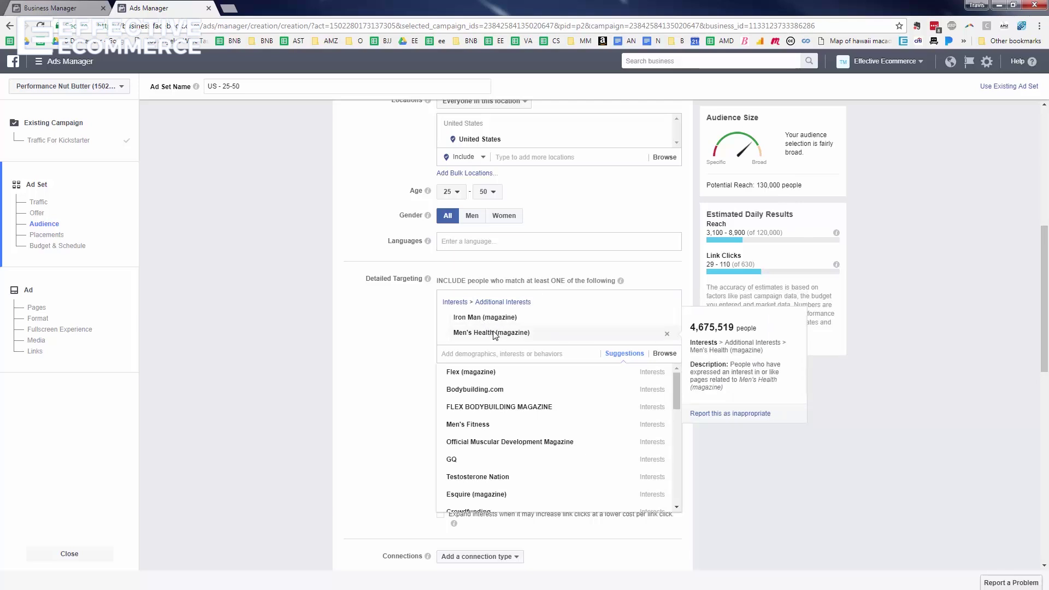
{"action": "scroll", "coordinate": [651, 446], "scroll_direction": "down", "scroll_amount": 2}
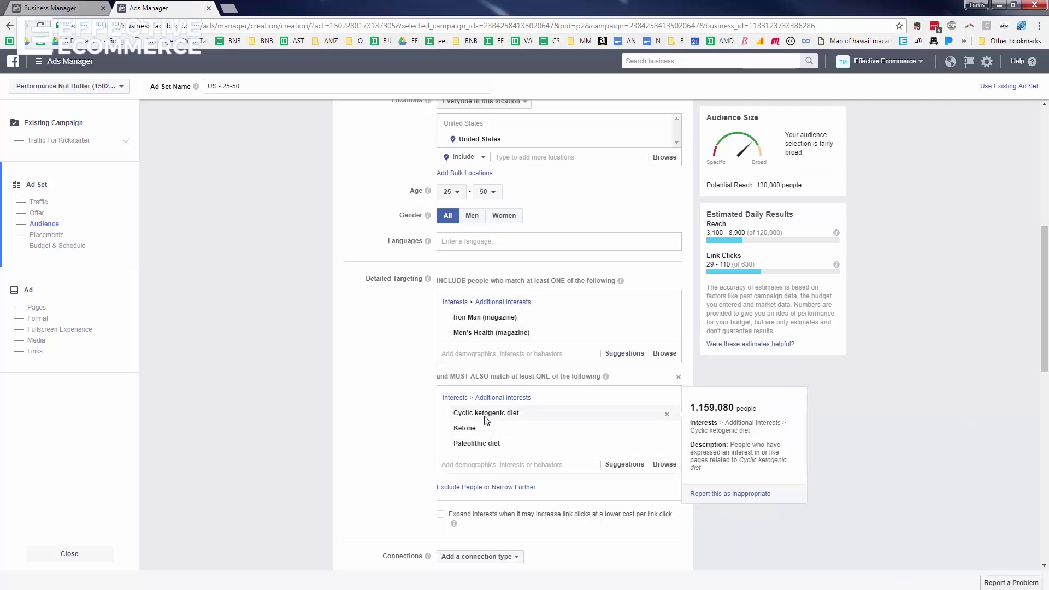
{"action": "mouse_move", "coordinate": [482, 453]}
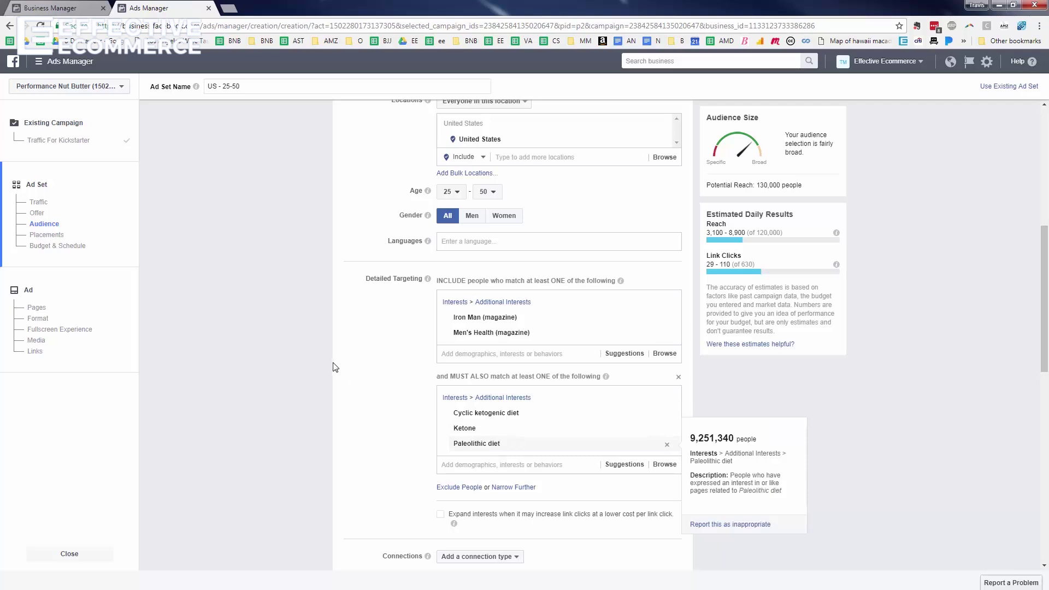
Step: Scroll back up to the top of the 'US - 25-50' ad set page
{"action": "scroll", "coordinate": [327, 359], "scroll_direction": "up", "scroll_amount": 7}
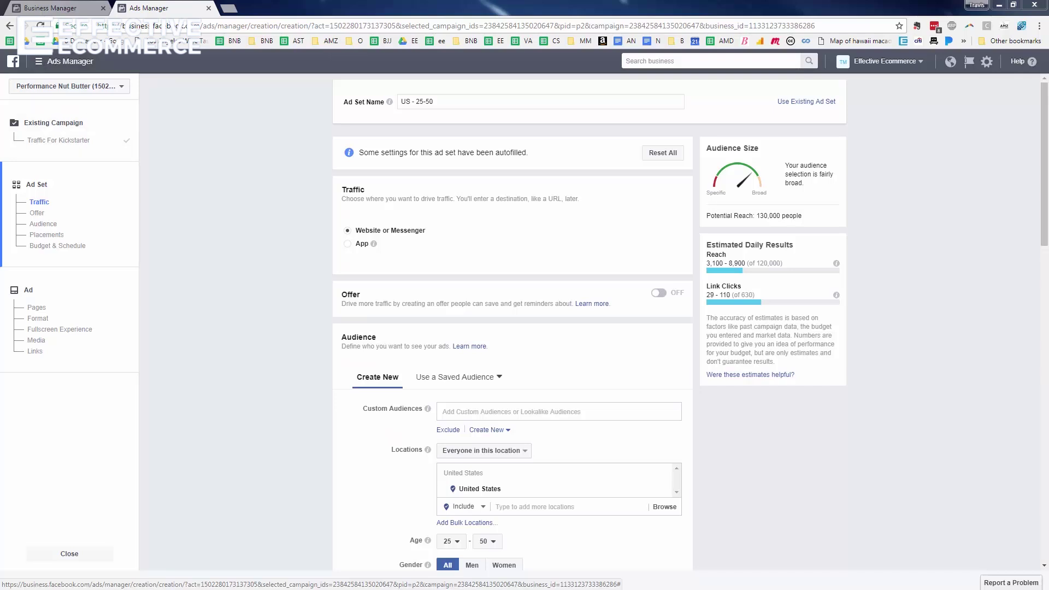
Step: Discard the unfinished ad and go to the Audiences list in the Asset Library
{"action": "left_click", "coordinate": [39, 61]}
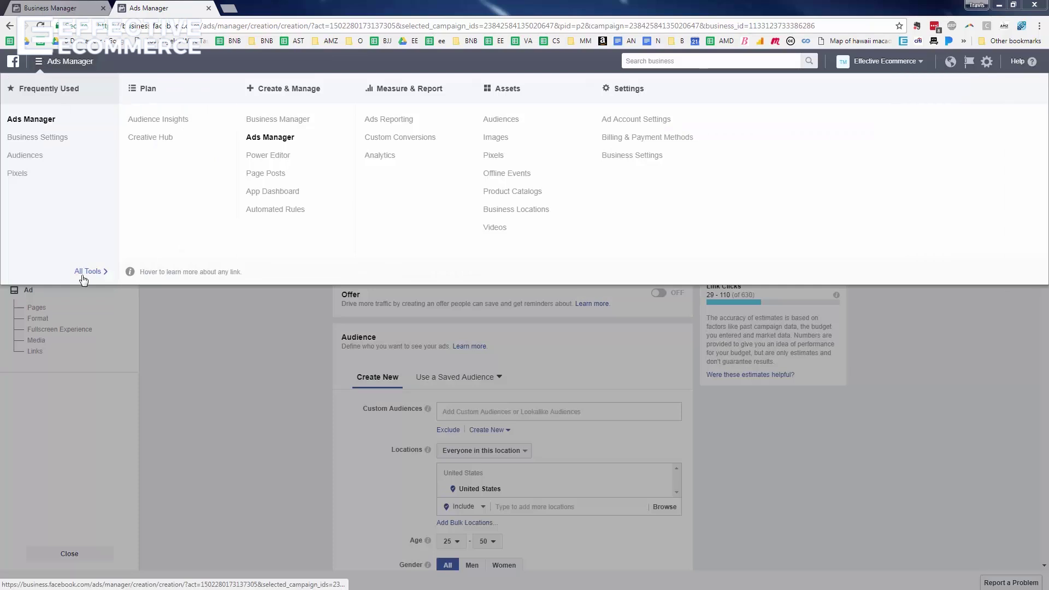
{"action": "left_click", "coordinate": [498, 119]}
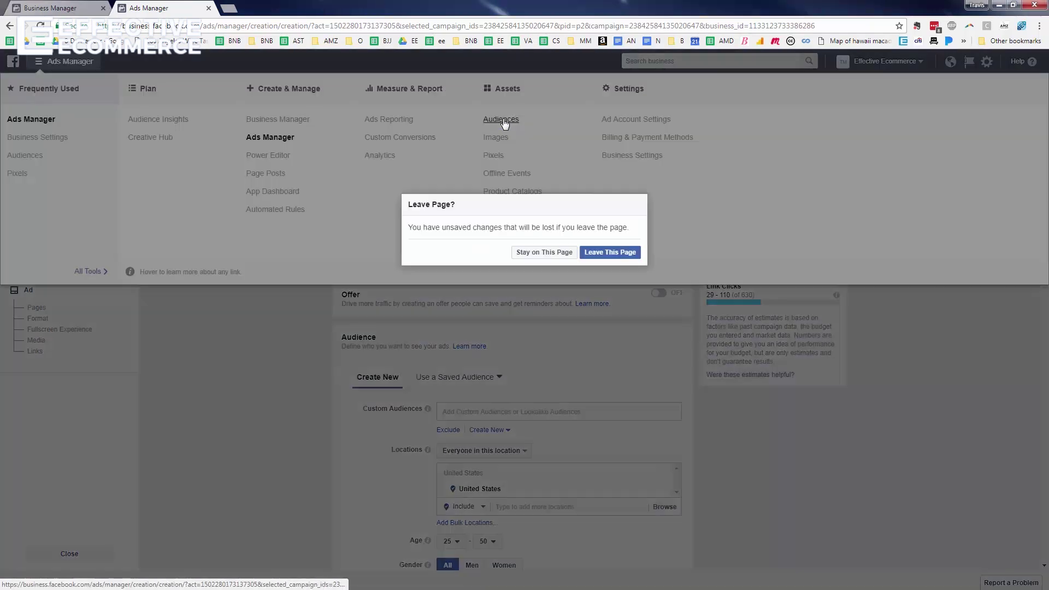
{"action": "left_click", "coordinate": [607, 254]}
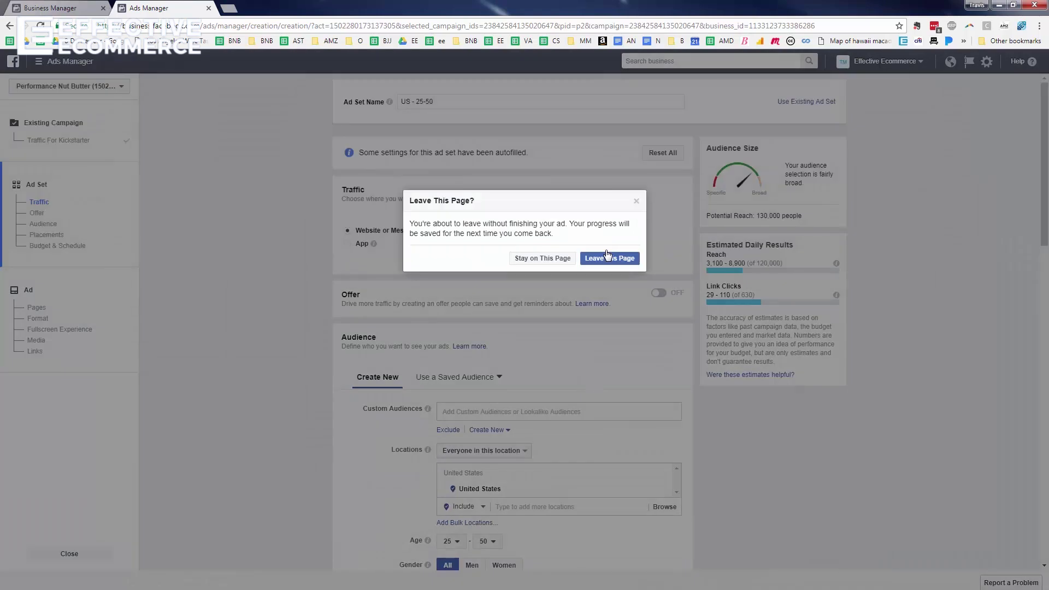
{"action": "left_click", "coordinate": [603, 261]}
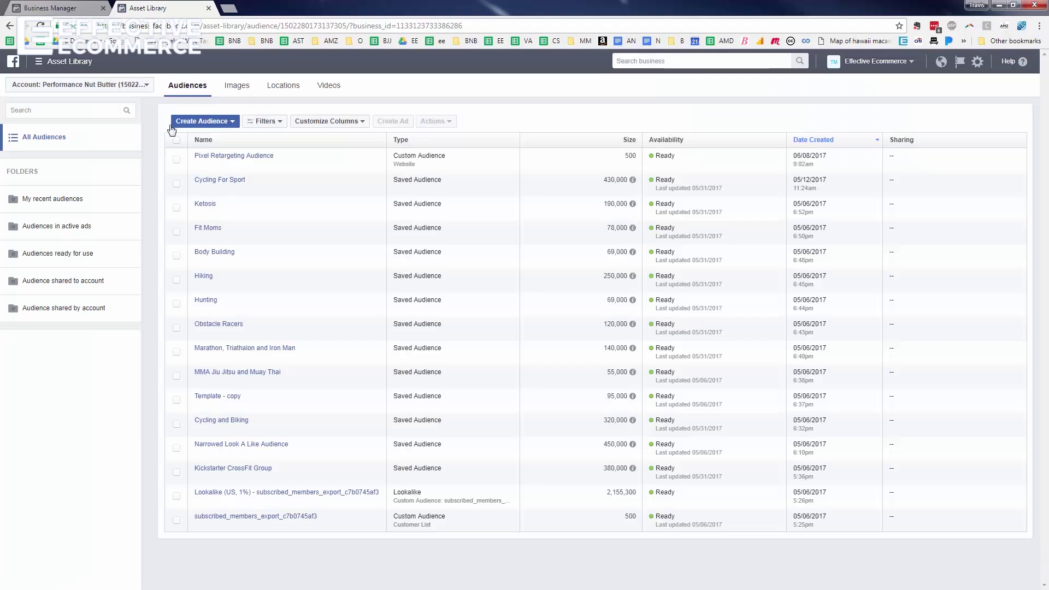
{"action": "left_click", "coordinate": [216, 121]}
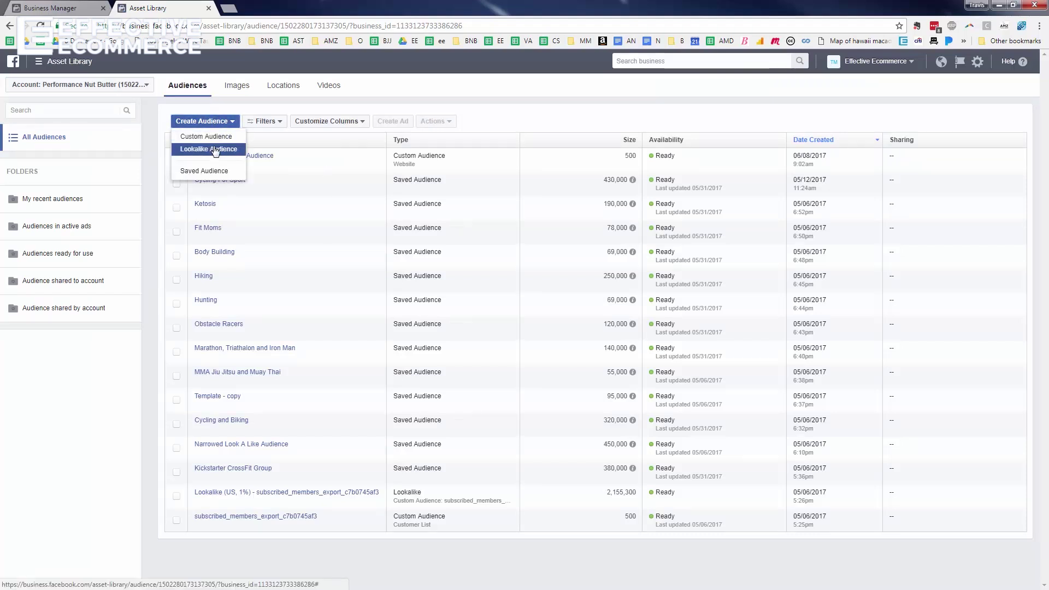
{"action": "left_click", "coordinate": [211, 149]}
{"action": "left_click", "coordinate": [429, 144]}
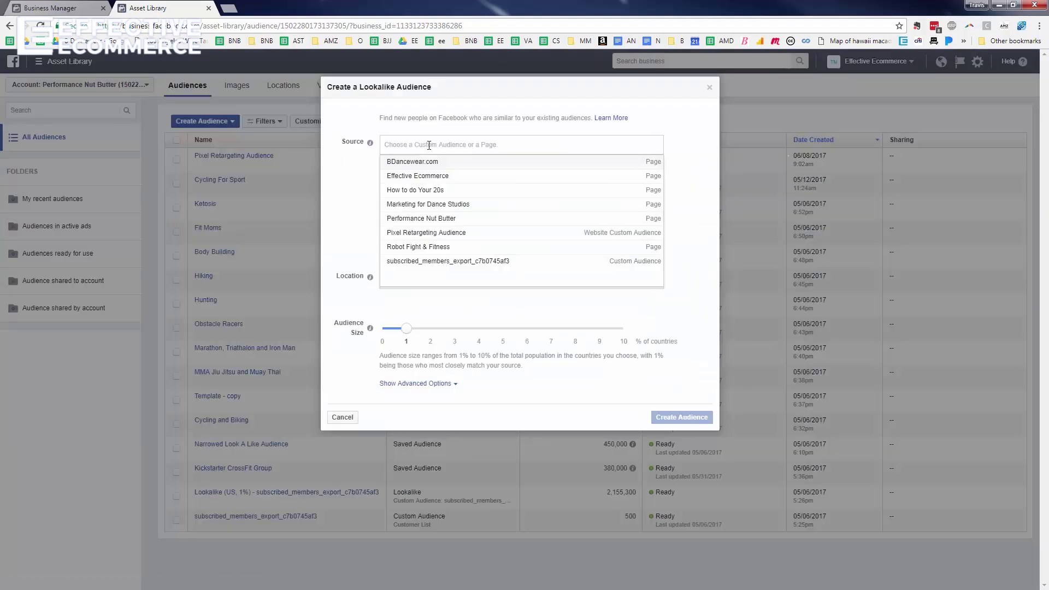
{"action": "left_click", "coordinate": [426, 219]}
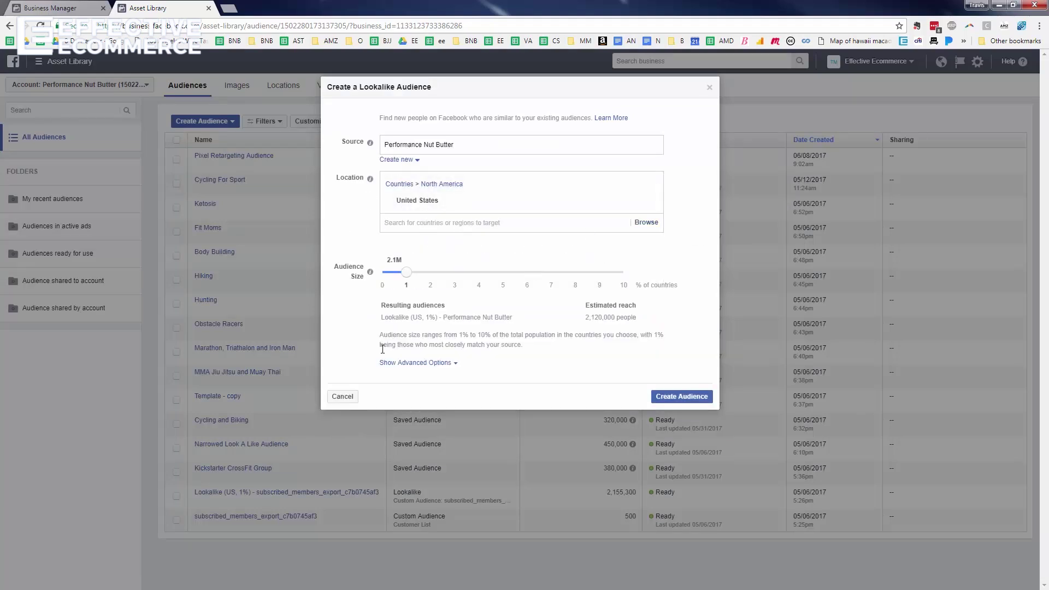
{"action": "left_click", "coordinate": [428, 365]}
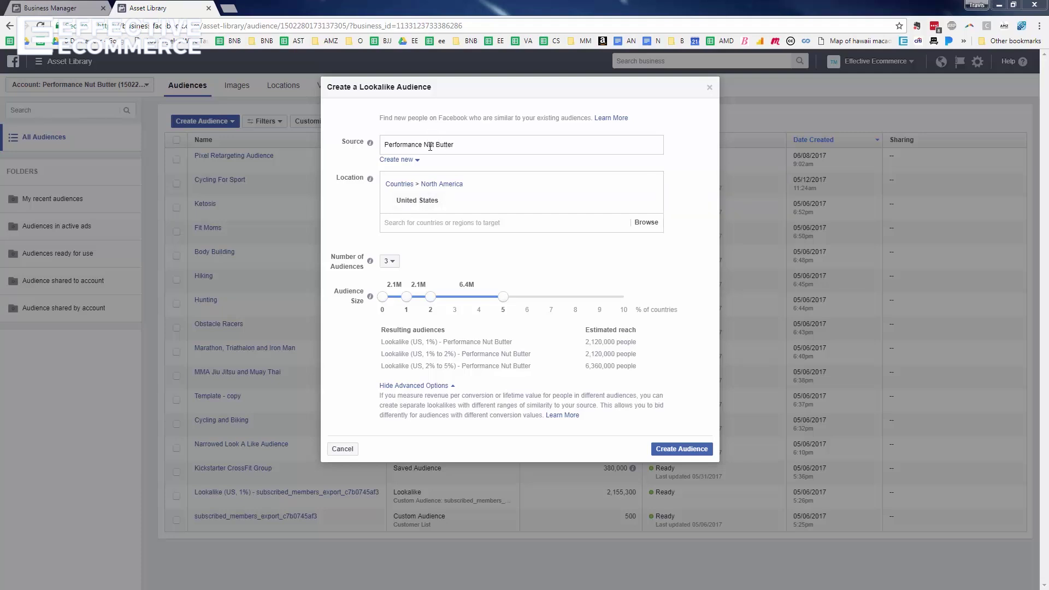
{"action": "left_click", "coordinate": [411, 160]}
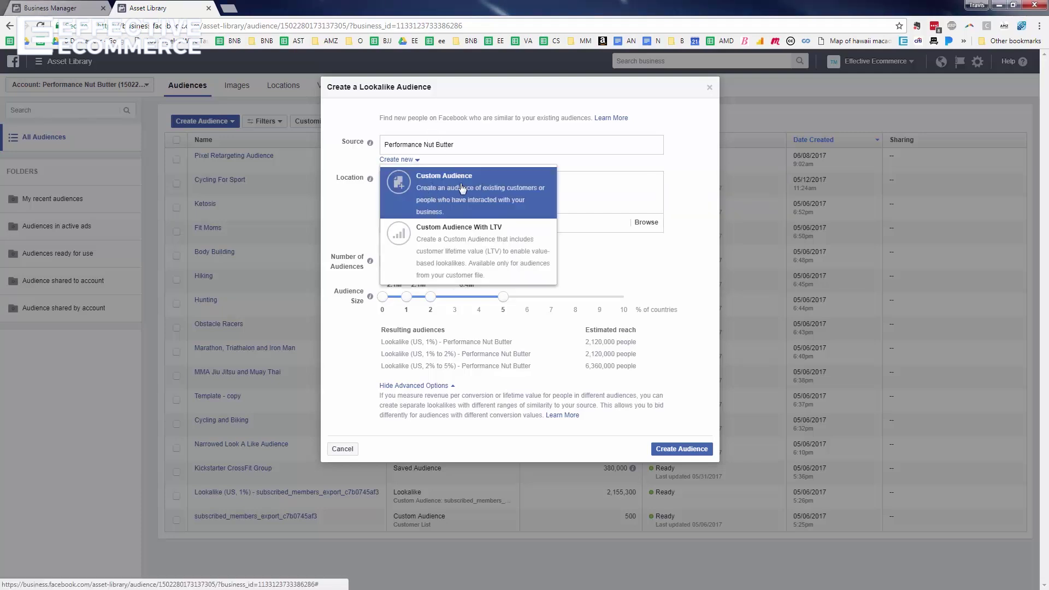
{"action": "left_click", "coordinate": [441, 195]}
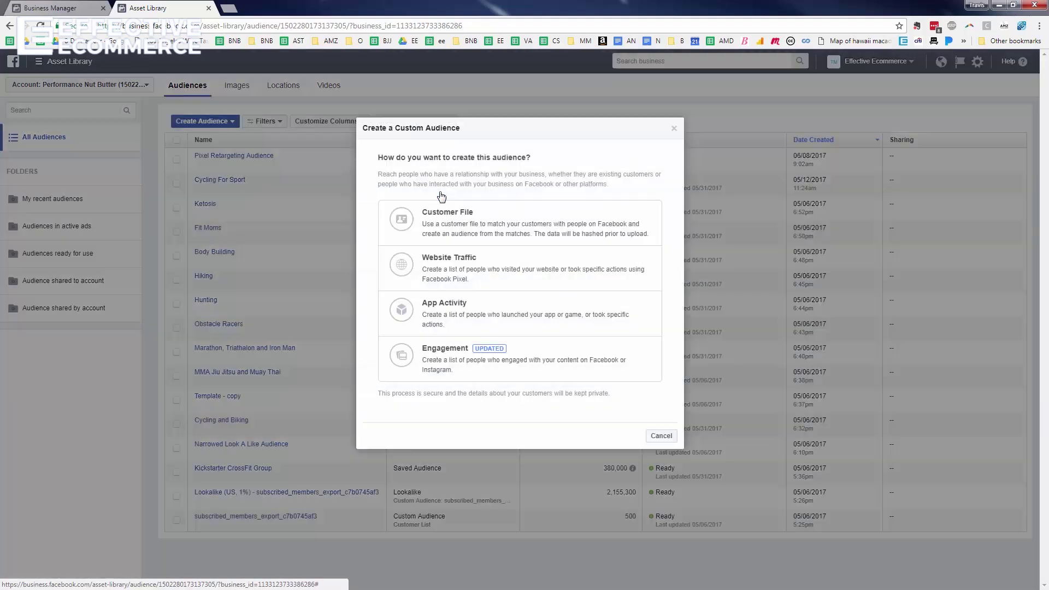
{"action": "left_click", "coordinate": [483, 229]}
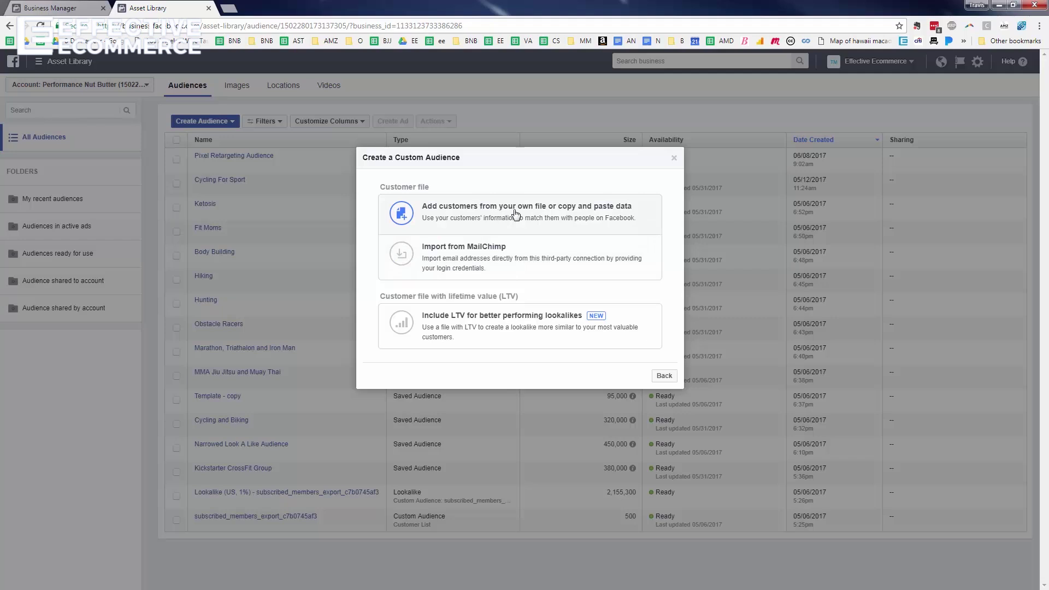
{"action": "left_click", "coordinate": [672, 158]}
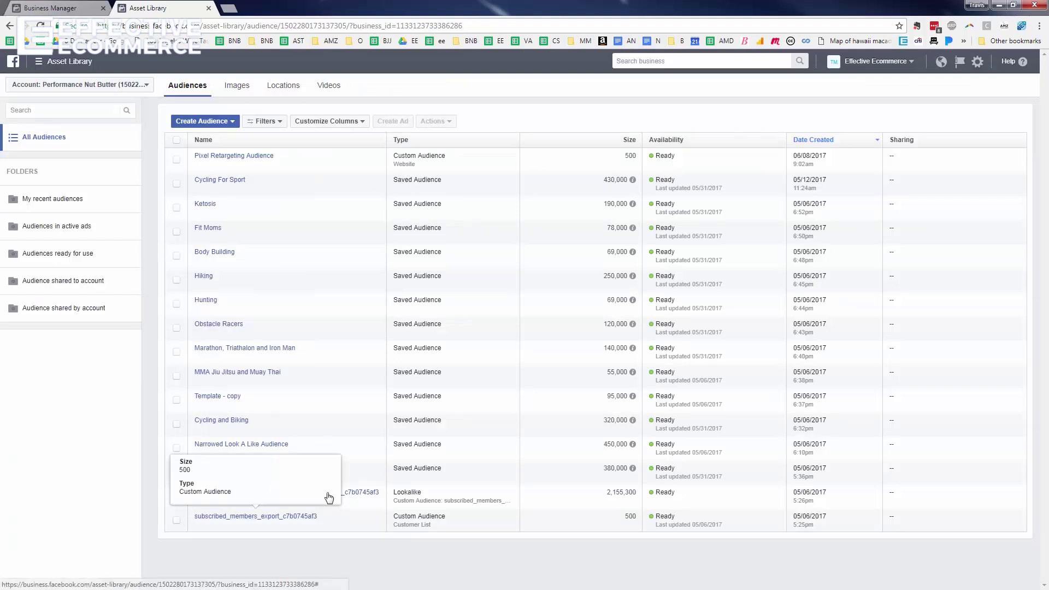
Step: From Business Manager home, open Performance Nut Butter's Traffic For Kickstarter campaign to start an ad set
{"action": "mouse_move", "coordinate": [355, 496]}
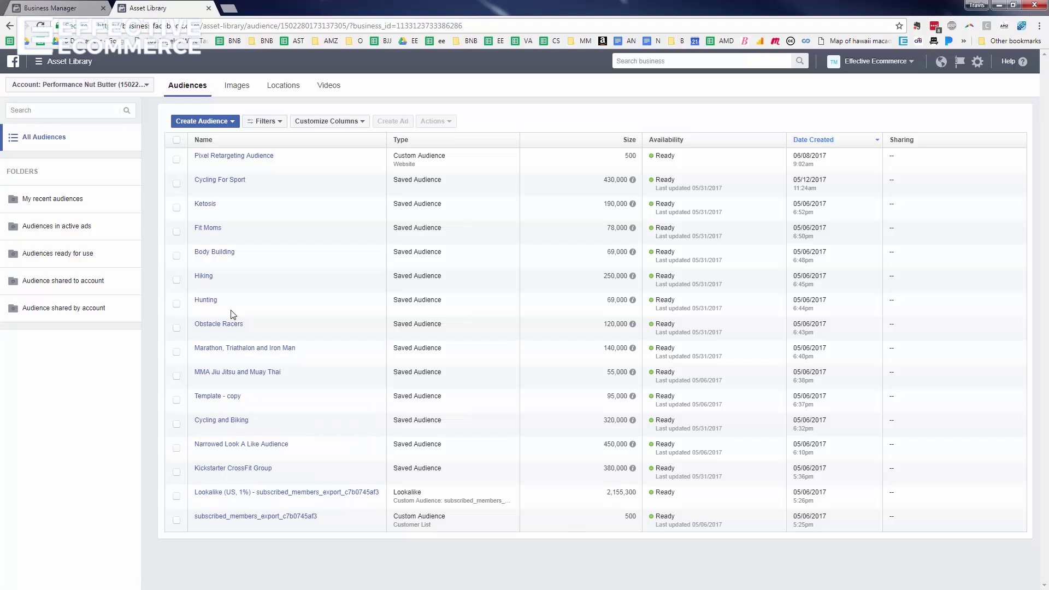
{"action": "left_click", "coordinate": [13, 62]}
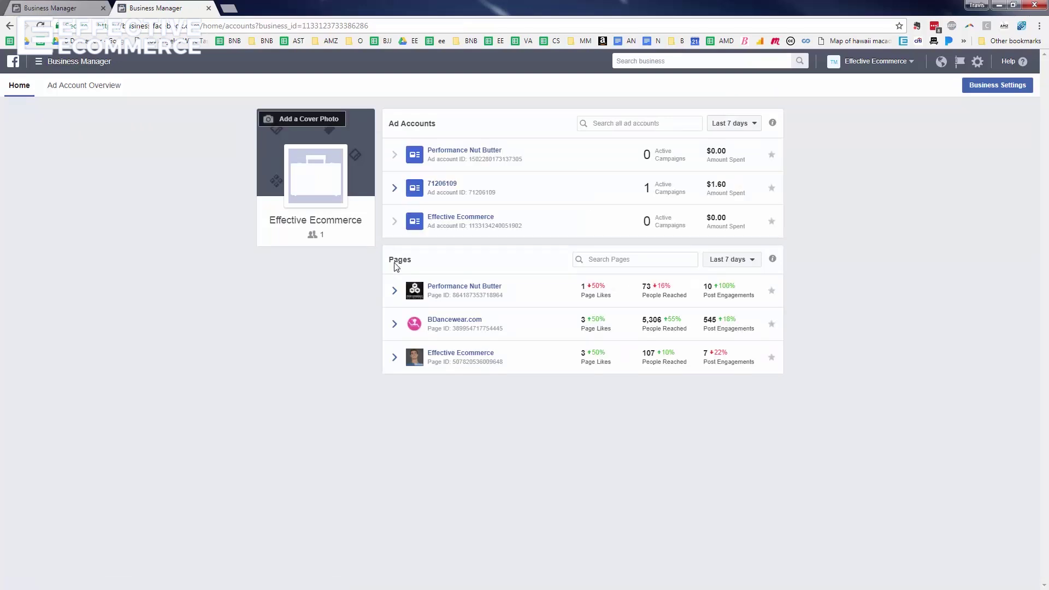
{"action": "left_click", "coordinate": [464, 155]}
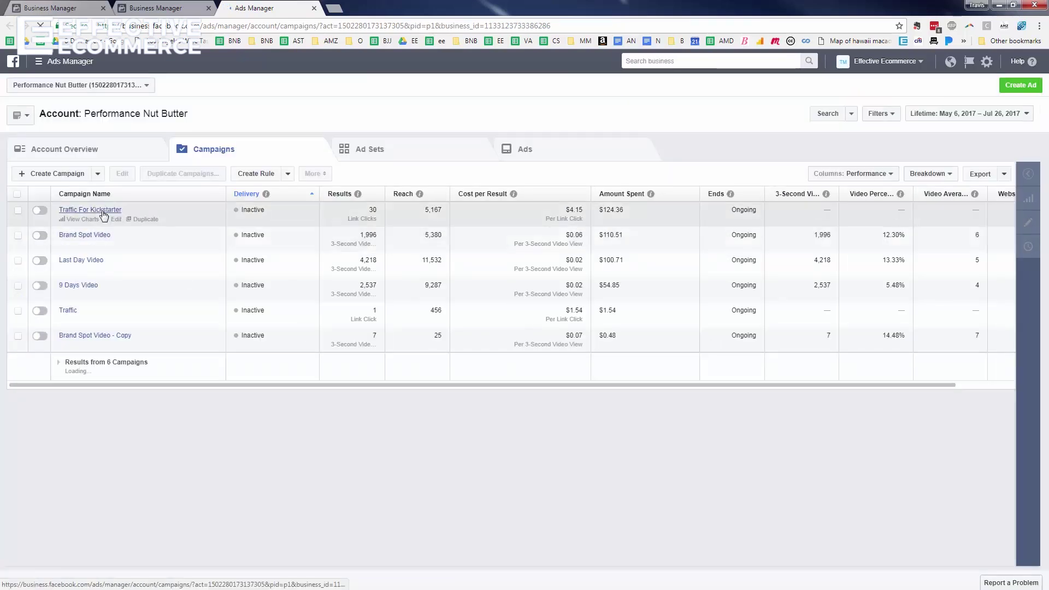
{"action": "left_click", "coordinate": [104, 213]}
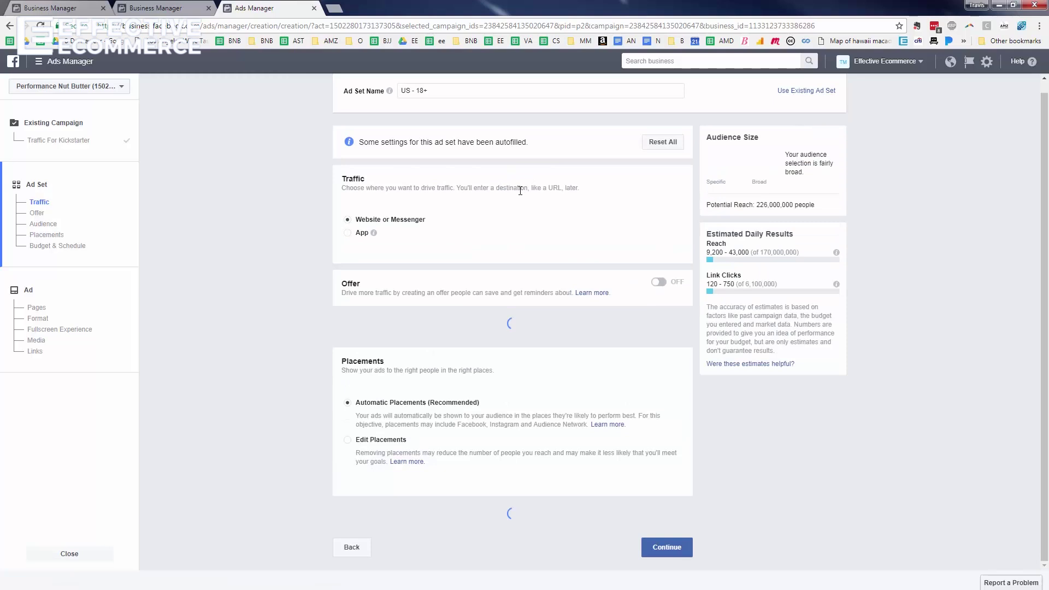
Step: Add the Lookalike (US, 1%) custom audience of subscribed members to the new ad set
{"action": "scroll", "coordinate": [437, 282], "scroll_direction": "down", "scroll_amount": 2}
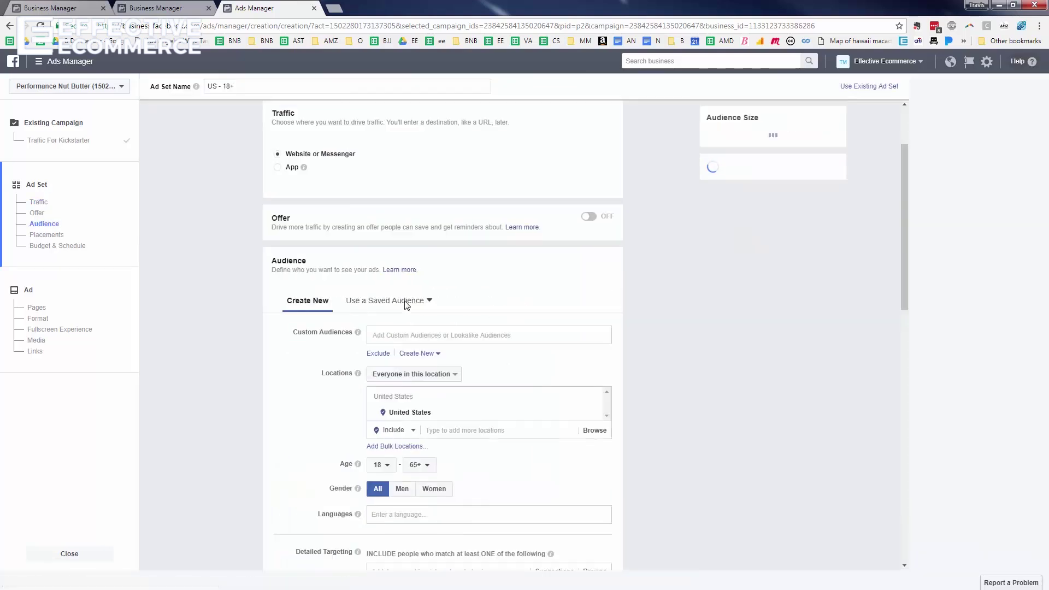
{"action": "left_click", "coordinate": [407, 301]}
{"action": "scroll", "coordinate": [412, 372], "scroll_direction": "down", "scroll_amount": 3}
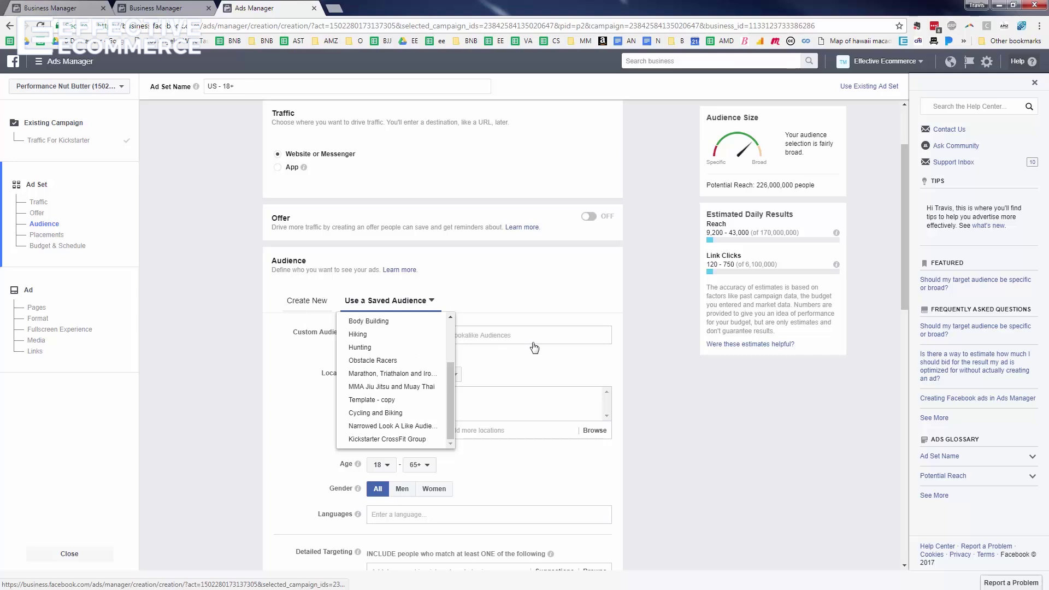
{"action": "left_click", "coordinate": [534, 348]}
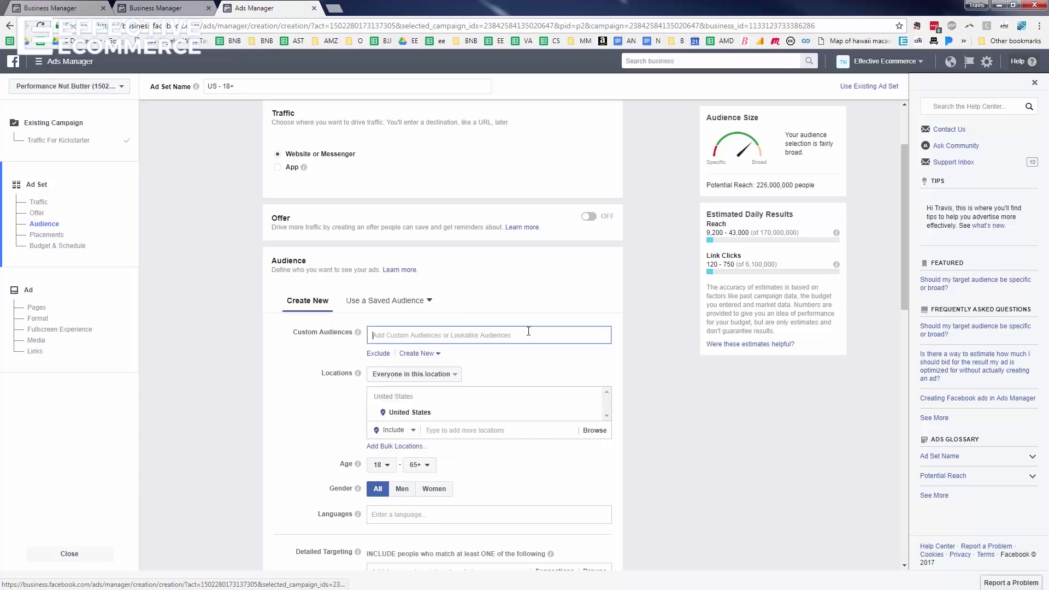
{"action": "left_click", "coordinate": [492, 330]}
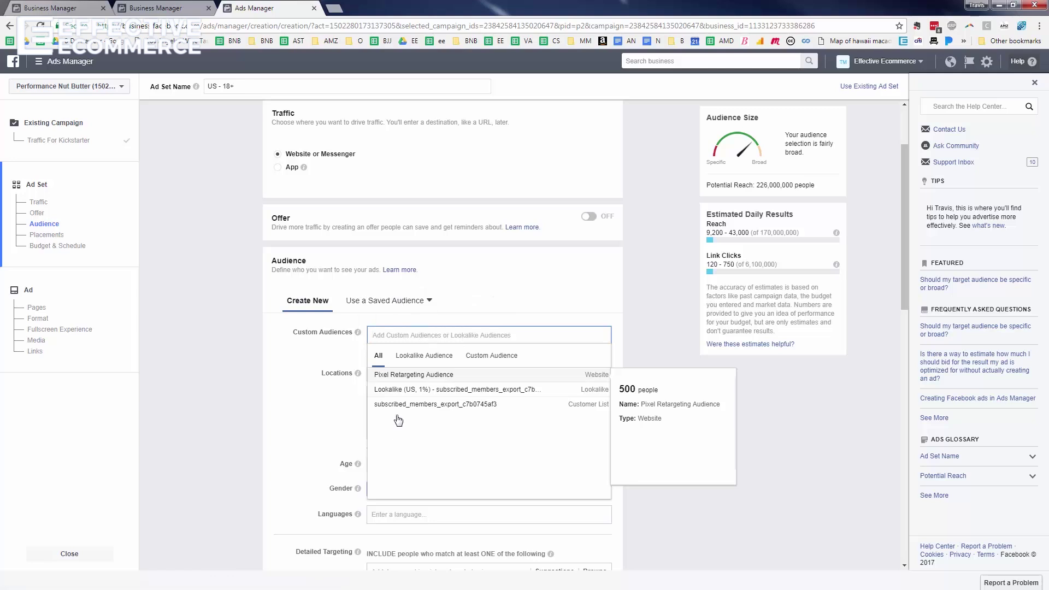
{"action": "left_click", "coordinate": [394, 390]}
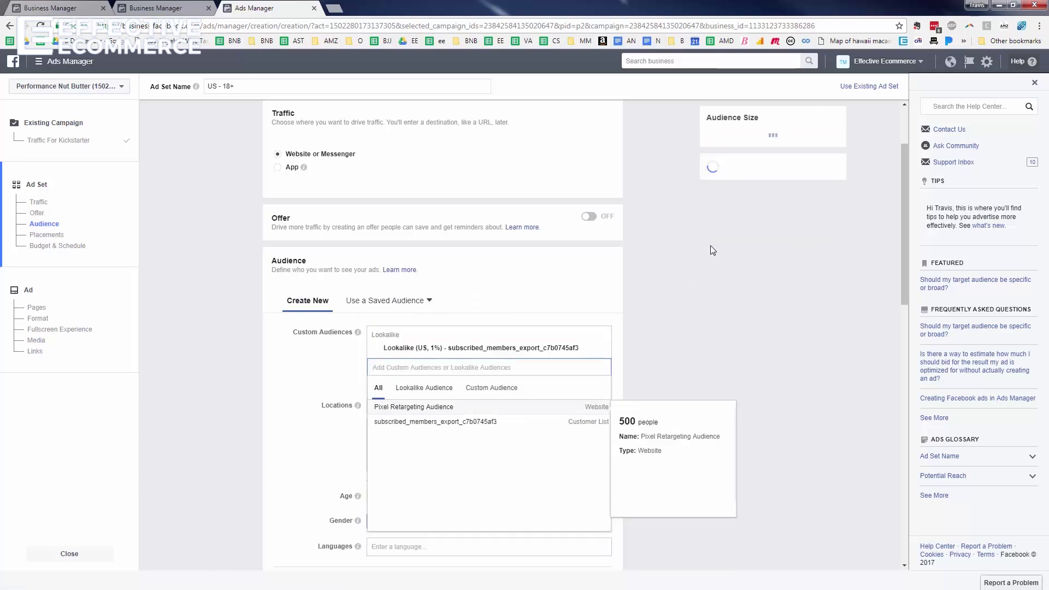
Step: Set the ad set's age range to 25–45
{"action": "scroll", "coordinate": [643, 264], "scroll_direction": "down", "scroll_amount": 2}
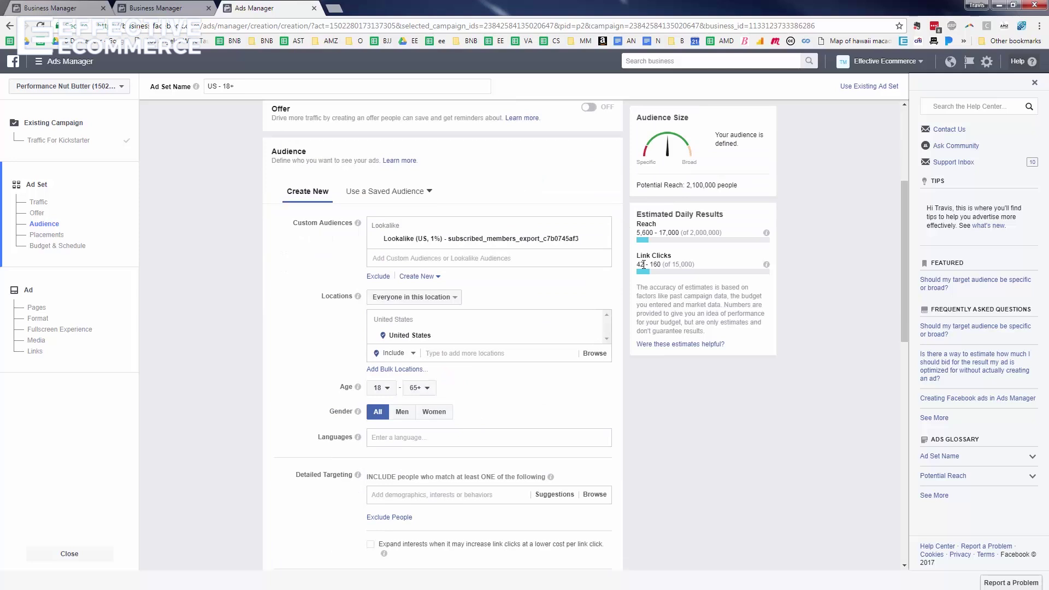
{"action": "scroll", "coordinate": [699, 195], "scroll_direction": "down", "scroll_amount": 4}
{"action": "scroll", "coordinate": [501, 265], "scroll_direction": "up", "scroll_amount": 2}
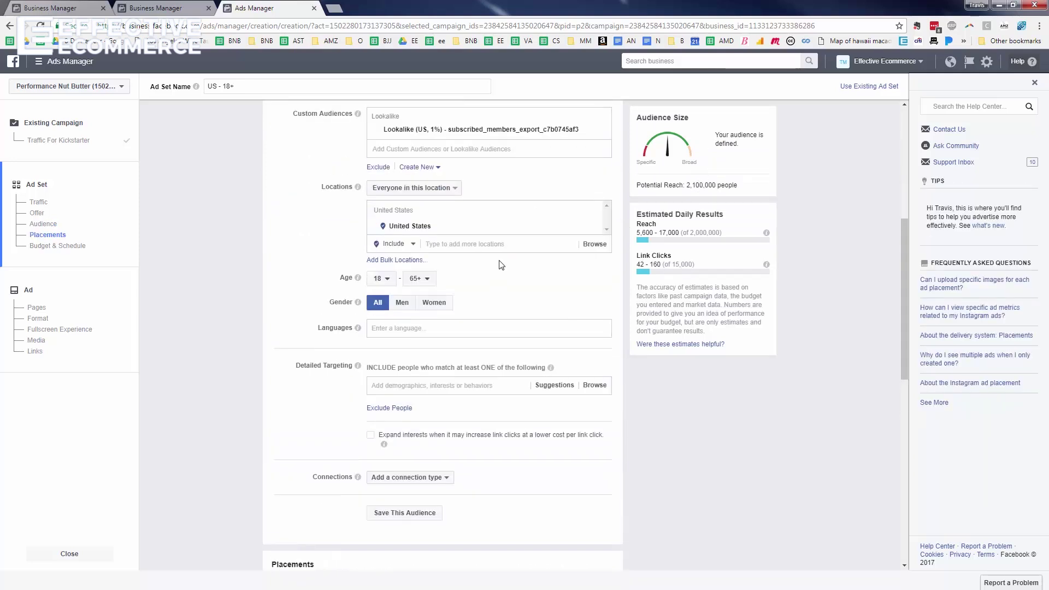
{"action": "left_click", "coordinate": [381, 279]}
{"action": "scroll", "coordinate": [391, 409], "scroll_direction": "down", "scroll_amount": 1}
{"action": "left_click", "coordinate": [387, 431]}
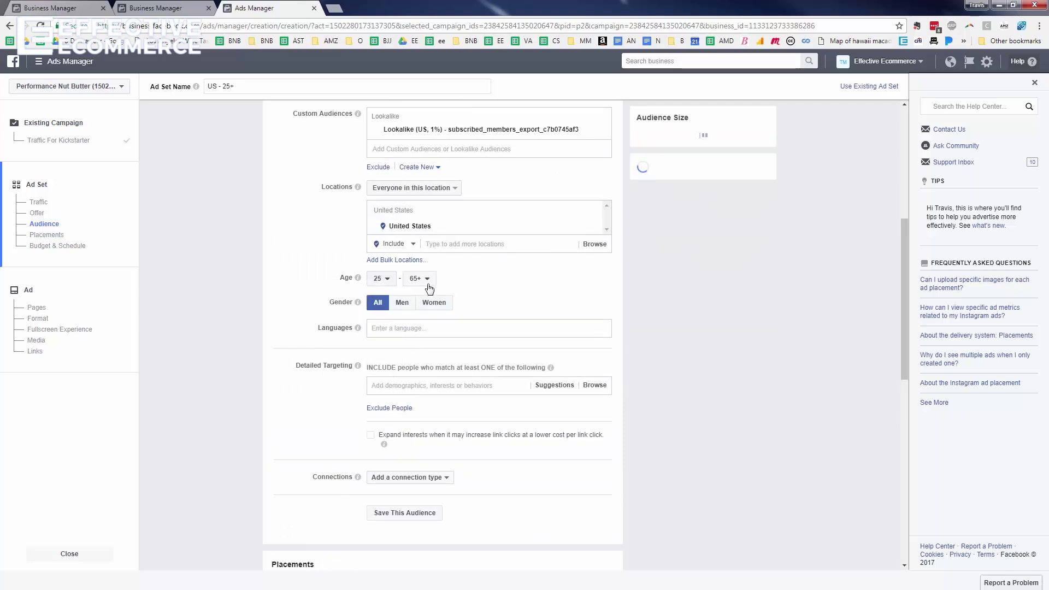
{"action": "left_click", "coordinate": [426, 280]}
{"action": "scroll", "coordinate": [427, 361], "scroll_direction": "up", "scroll_amount": 4}
{"action": "left_click", "coordinate": [425, 345]}
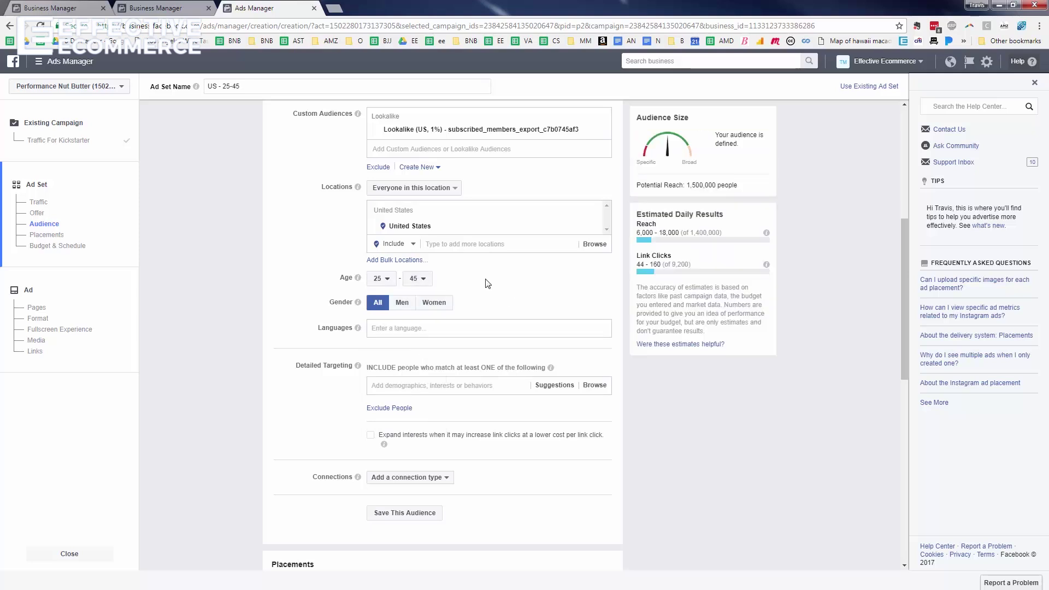
Step: Add Triathlons as a detailed targeting interest, narrowing reach to 430,000
{"action": "scroll", "coordinate": [486, 281], "scroll_direction": "down", "scroll_amount": 2}
{"action": "left_click", "coordinate": [430, 274]}
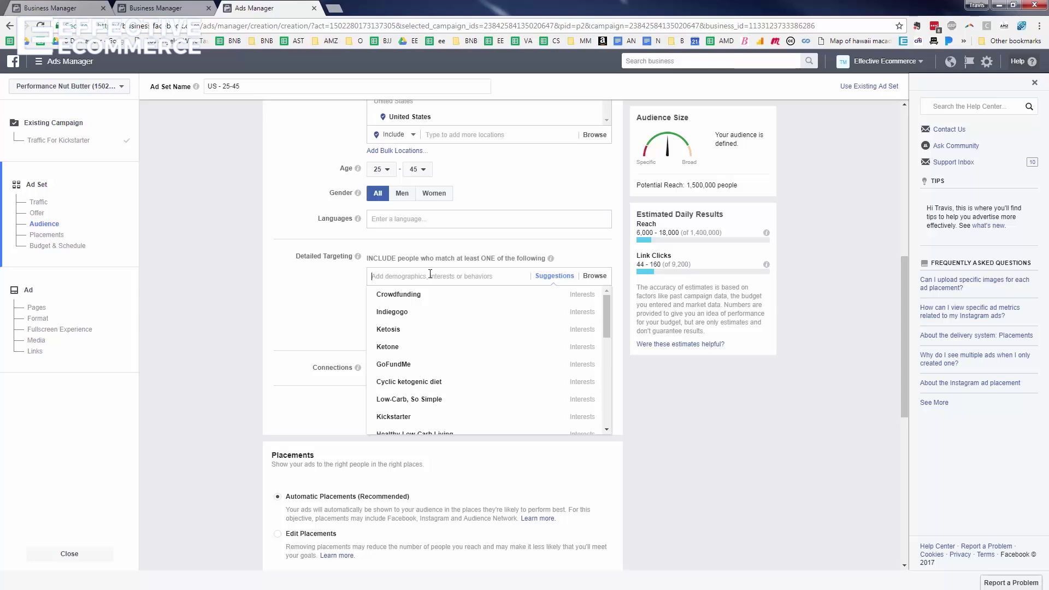
{"action": "type", "text": "t"}
{"action": "key", "text": "BackSpace"}
{"action": "type", "text": "tria"}
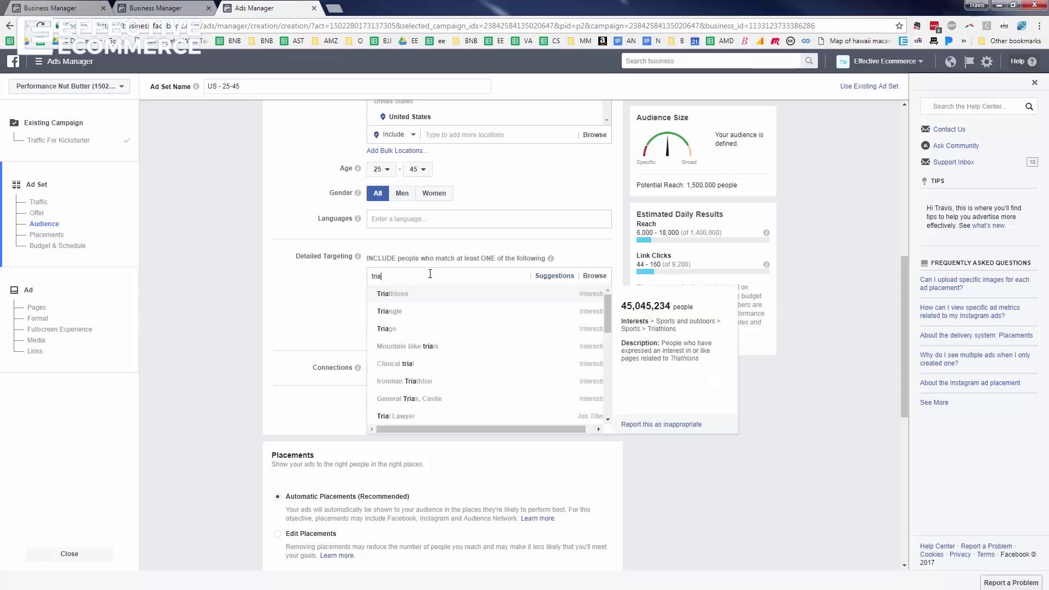
{"action": "left_click", "coordinate": [425, 299]}
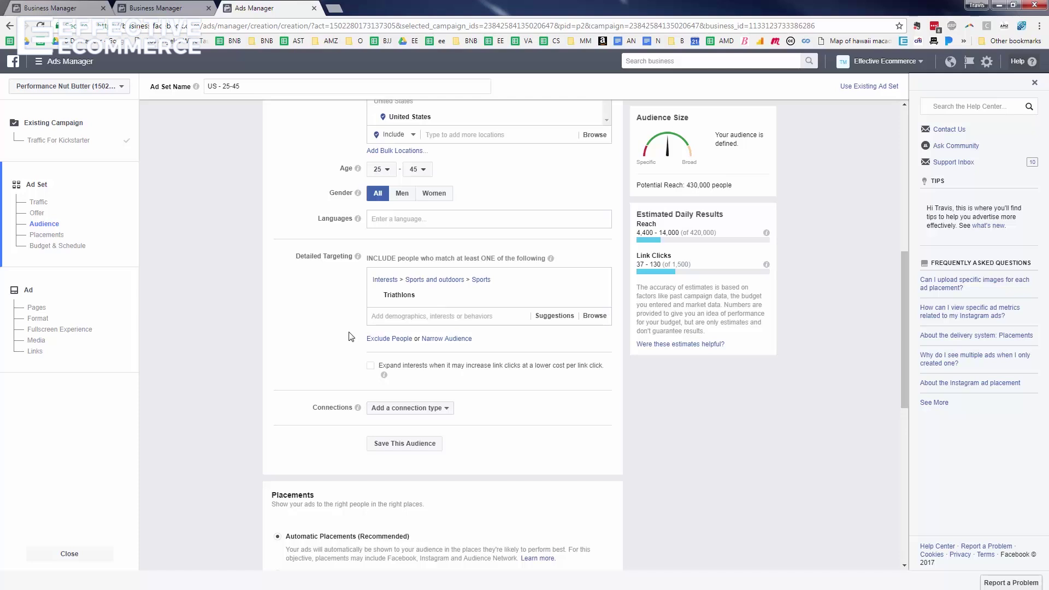
{"action": "mouse_move", "coordinate": [404, 302]}
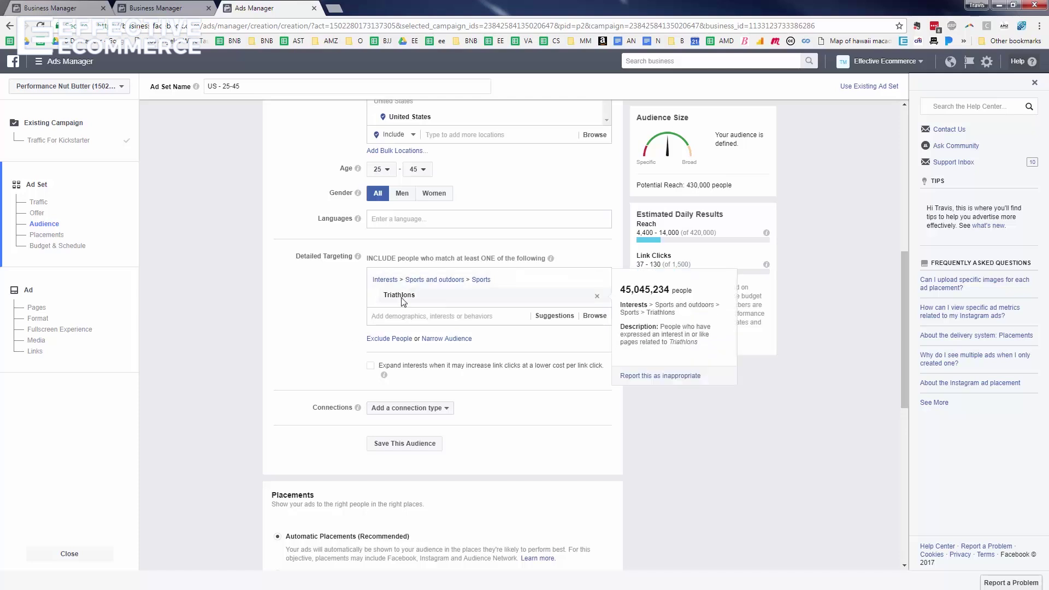